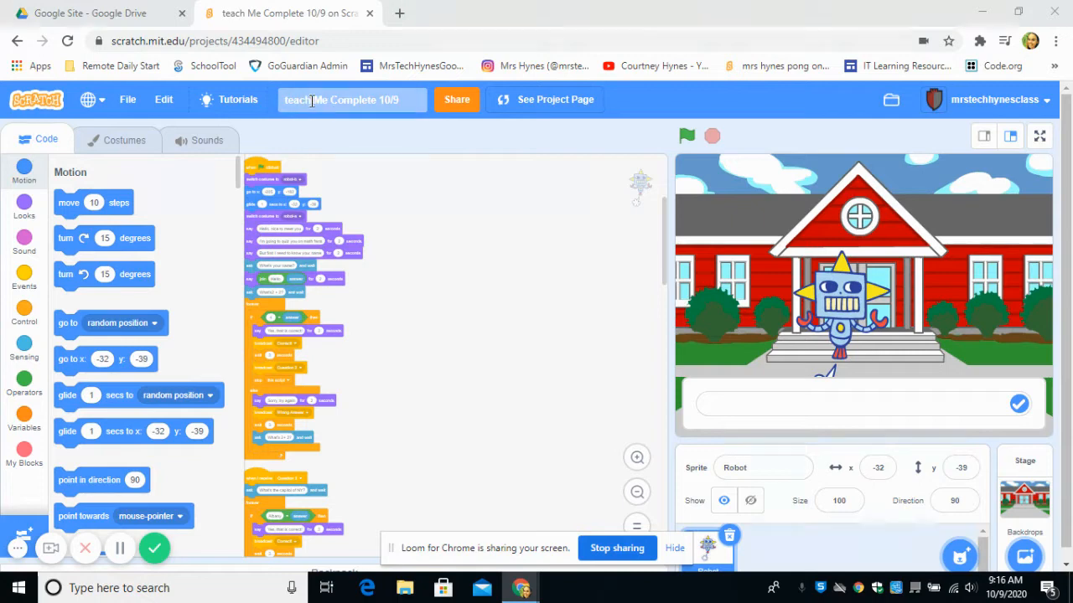
Step: Save the "teach Me Complete 10/9" quiz project and share it
left_click(127, 101)
left_click(136, 160)
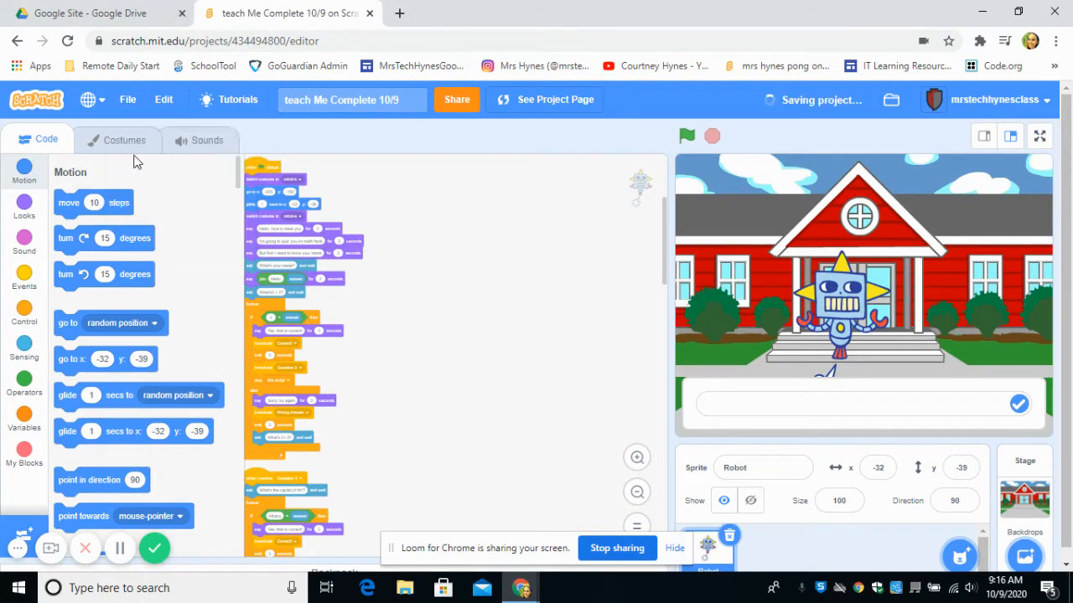
left_click(455, 105)
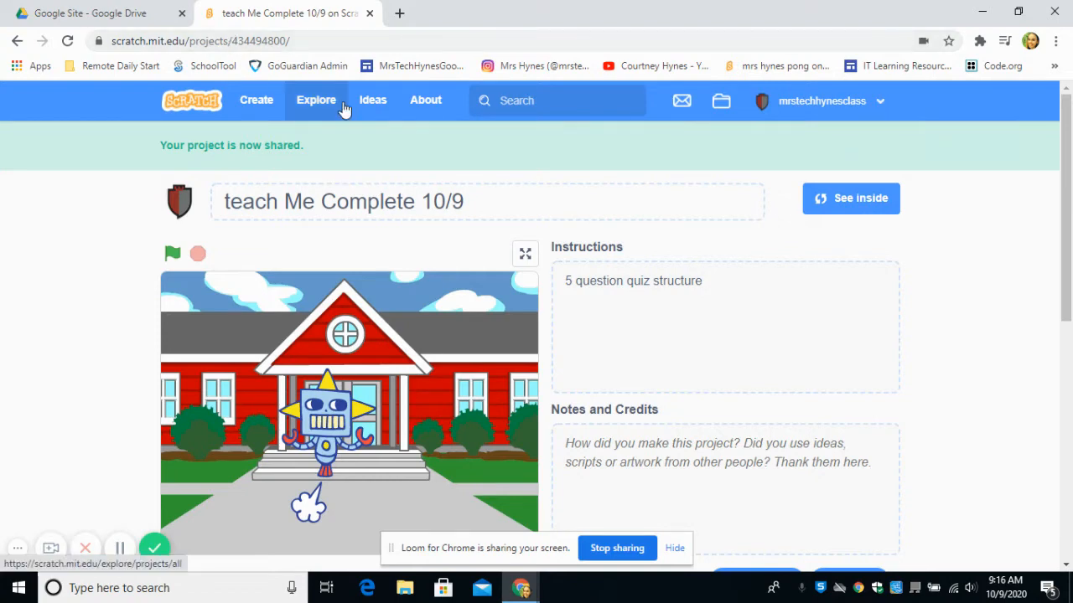
Step: Switch to Google Drive and open the 123456TechPortfolio site from the Google Site folder
left_click(74, 10)
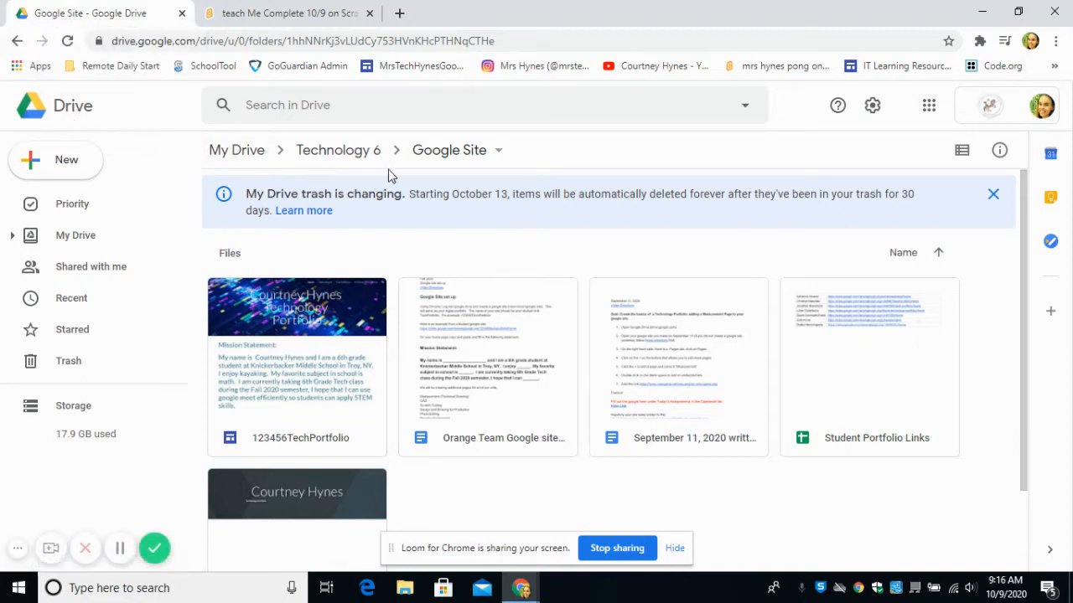
double_click(298, 326)
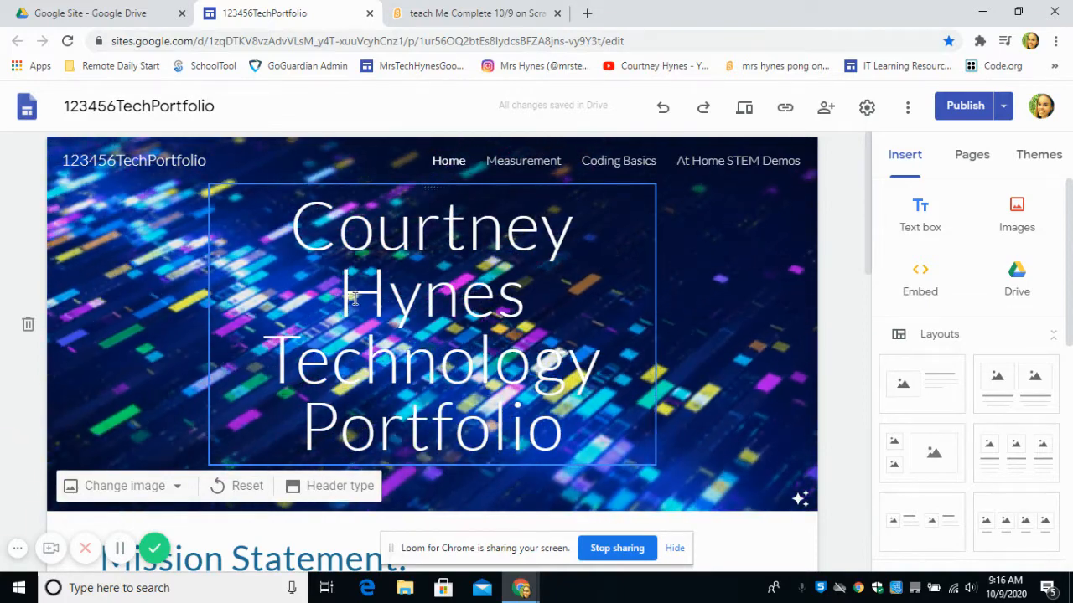
Step: Examine the mission statement on the Home page, the site's page list and the content of the Measurement page
scroll(355, 300, "down", 4)
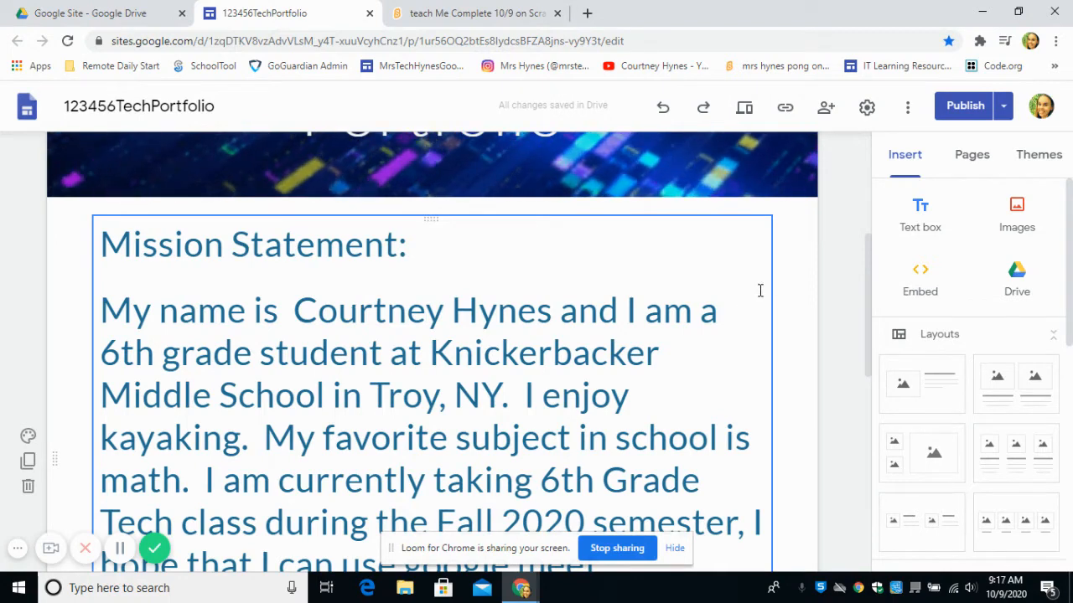
left_click(968, 161)
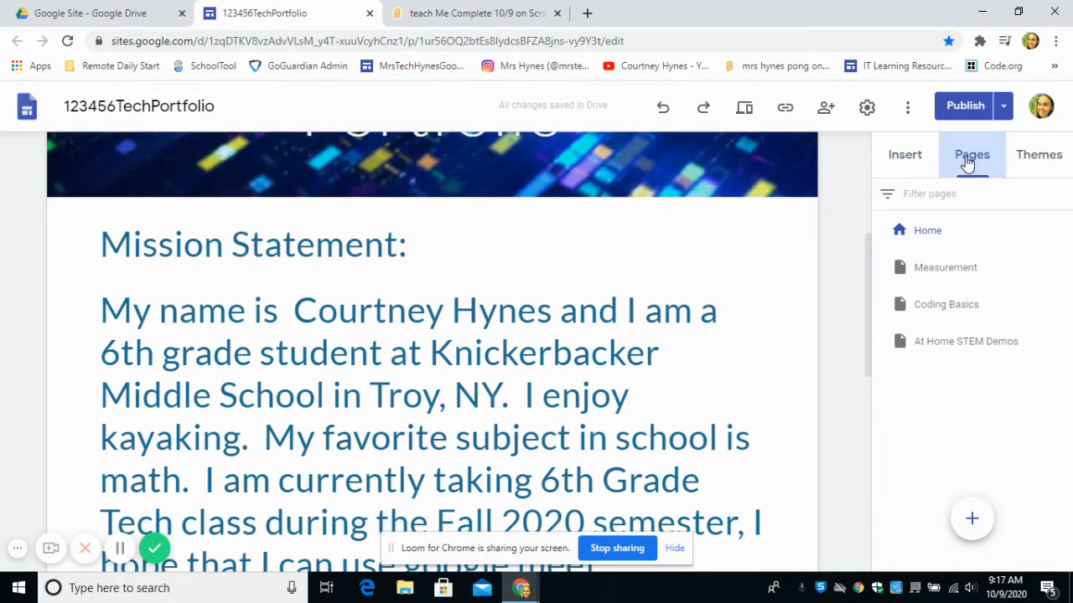
mouse_move(974, 519)
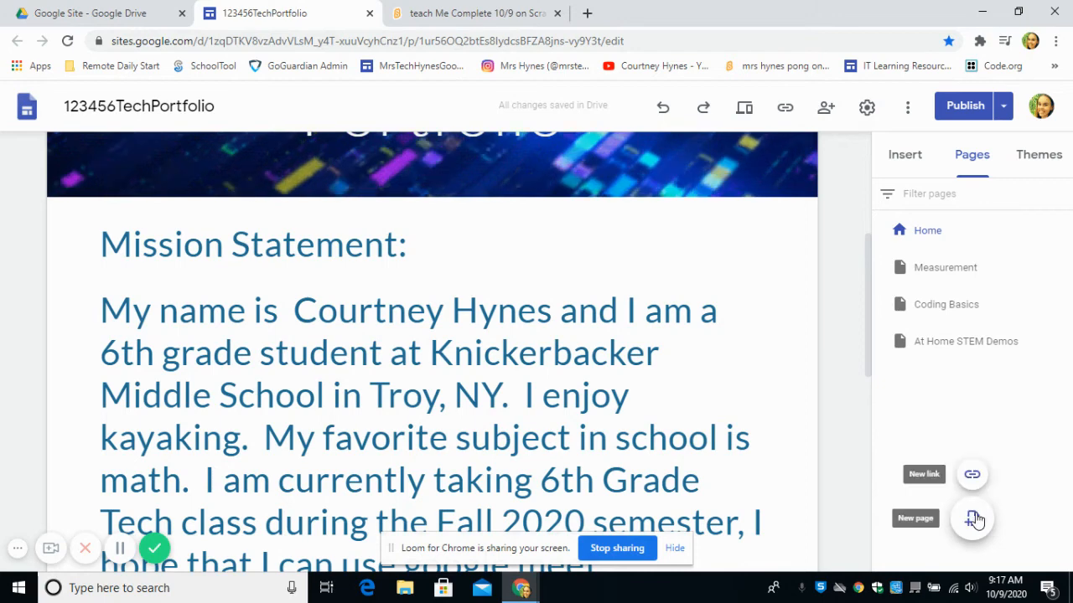
left_click(936, 270)
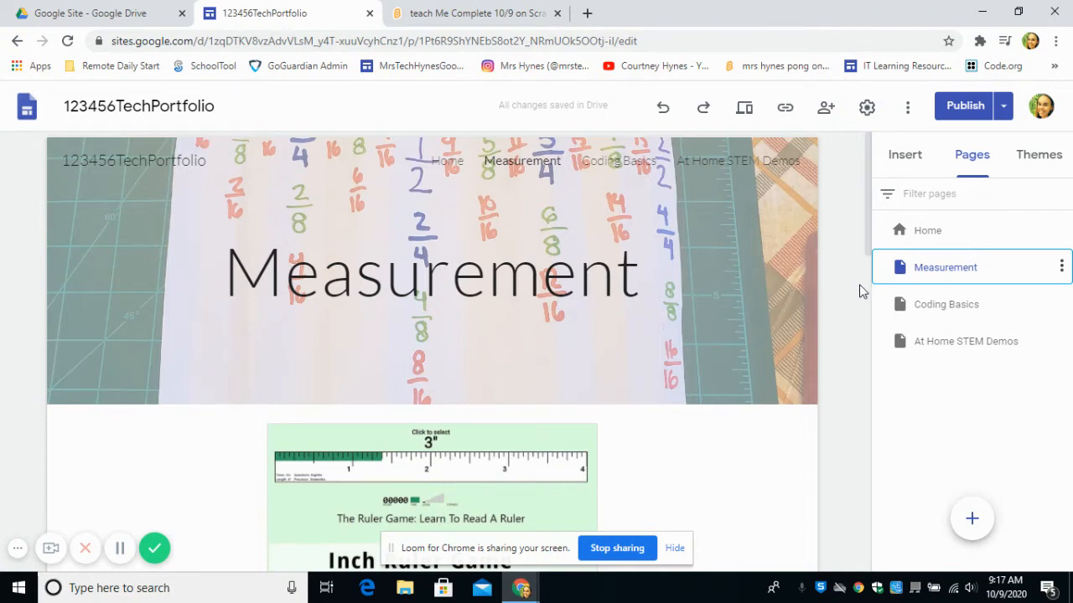
scroll(827, 294, "down", 3)
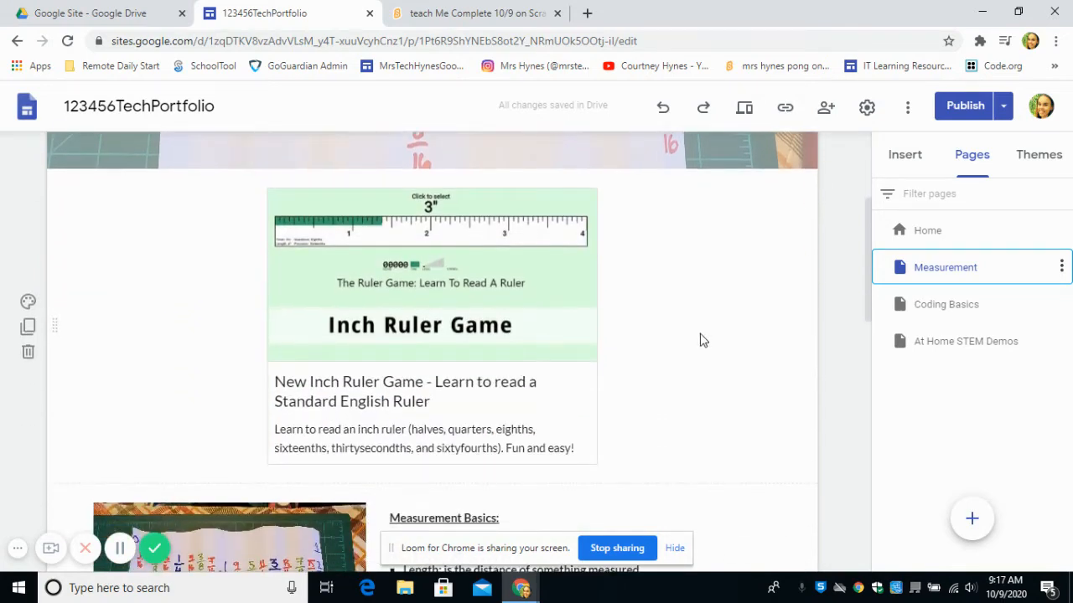
scroll(700, 341, "down", 2)
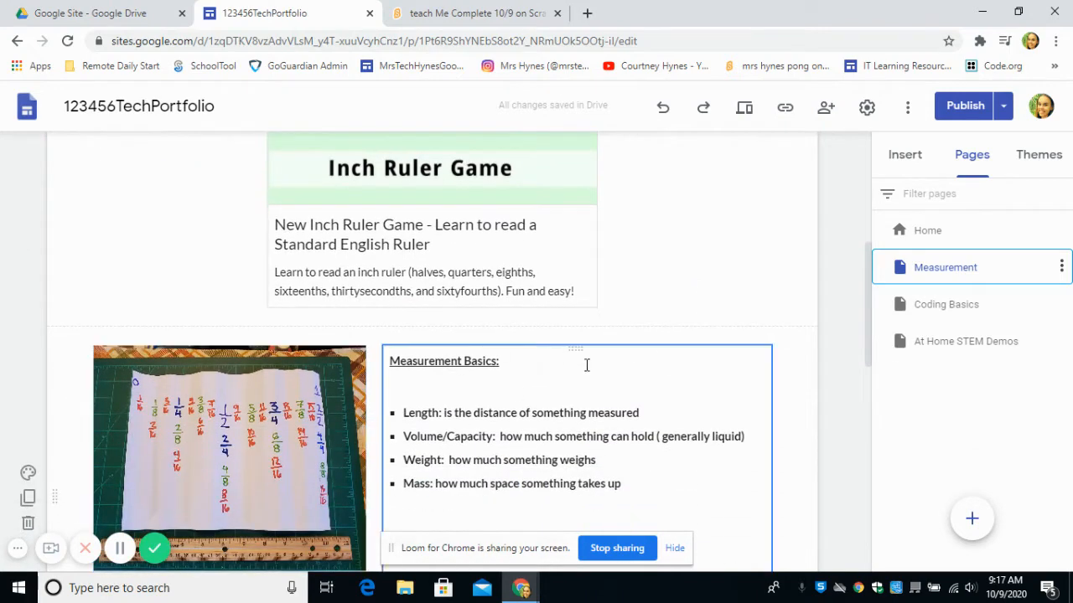
scroll(677, 366, "down", 4)
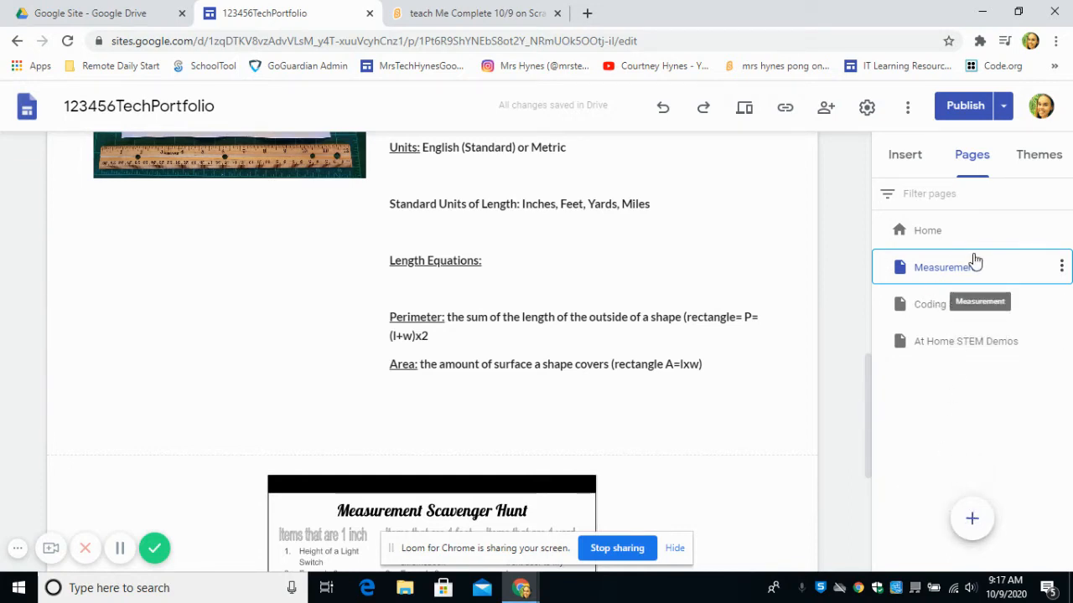
mouse_move(970, 523)
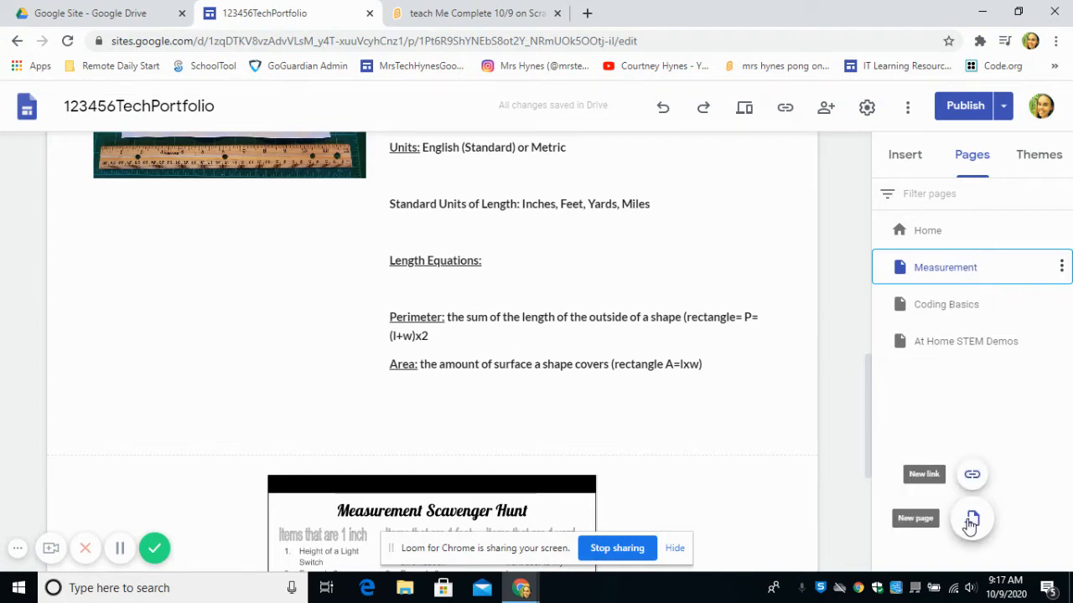
Step: Open the Coding Basics page and review its Scratch Project 1: Greeting and Scratch Project 2: Interactive Game sections
left_click(931, 312)
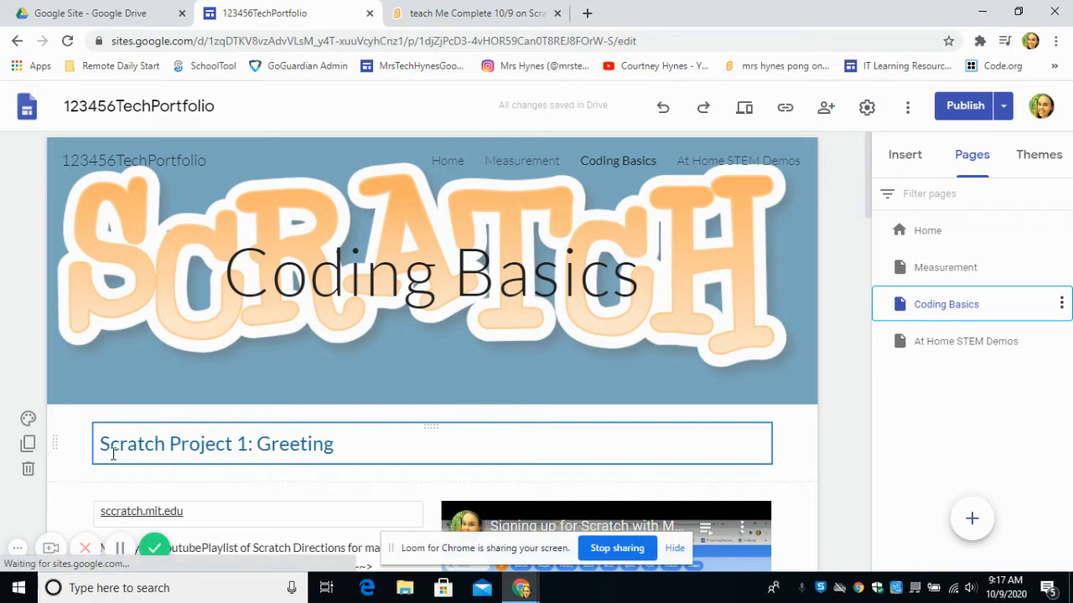
left_click(110, 446)
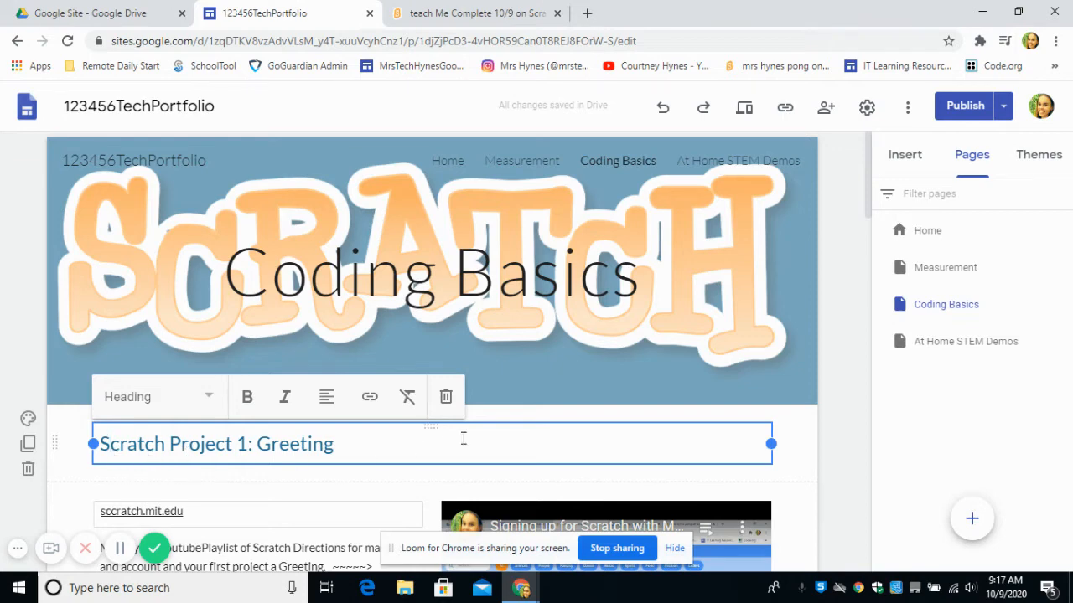
left_click(817, 456)
scroll(818, 457, "down", 3)
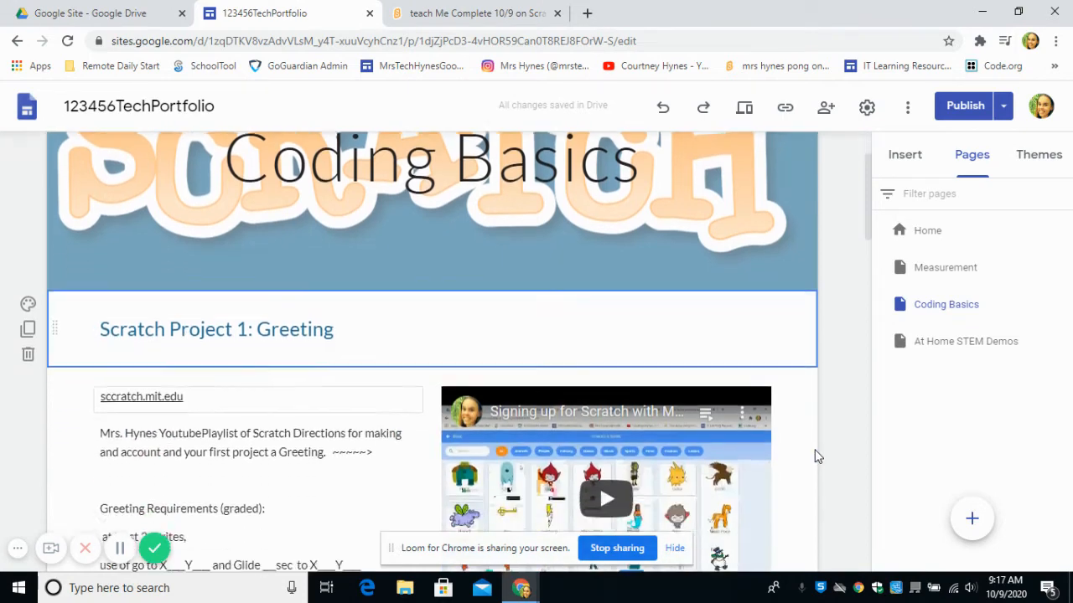
scroll(817, 456, "down", 1)
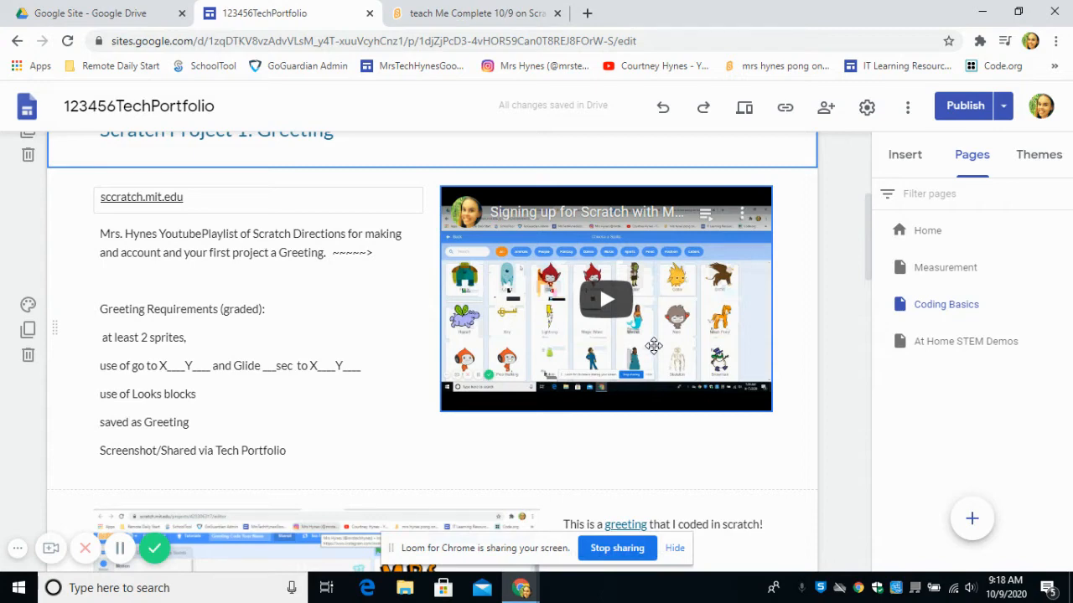
scroll(653, 342, "down", 3)
scroll(652, 344, "down", 1)
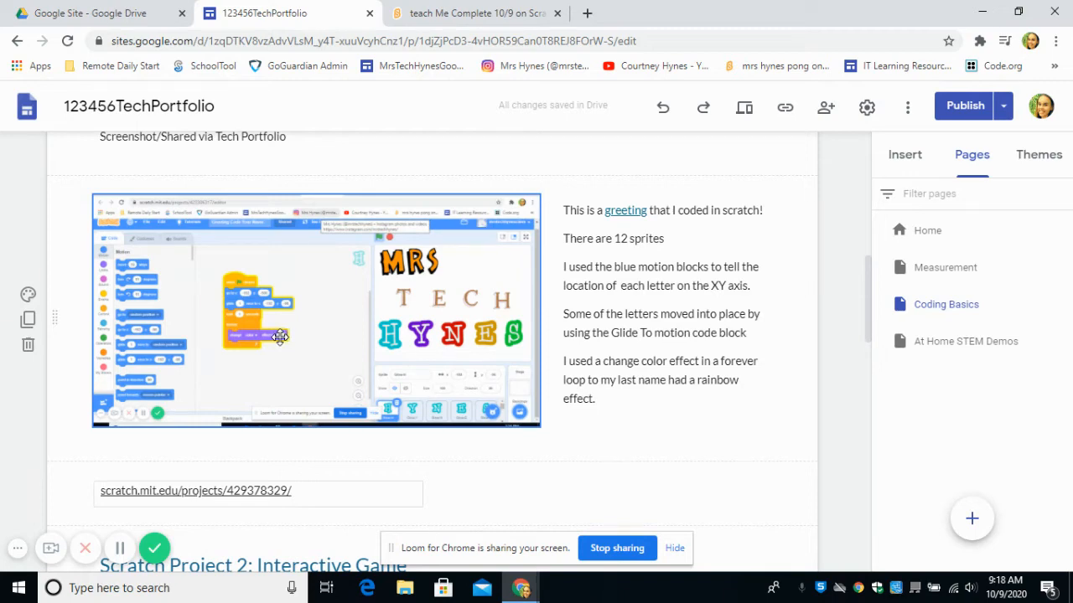
scroll(279, 336, "down", 5)
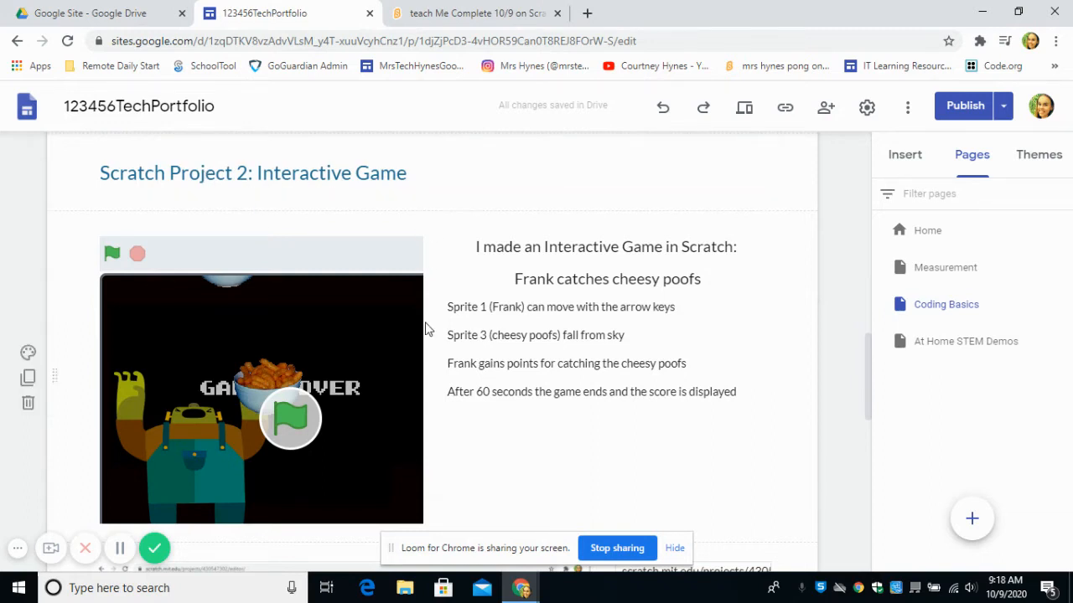
left_click(285, 426)
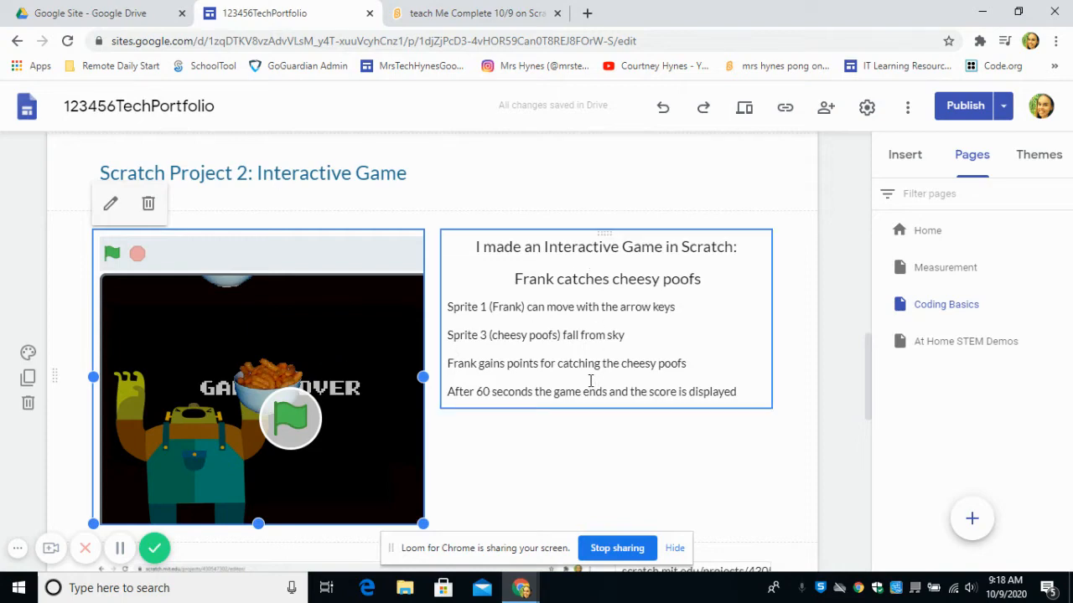
scroll(590, 381, "down", 5)
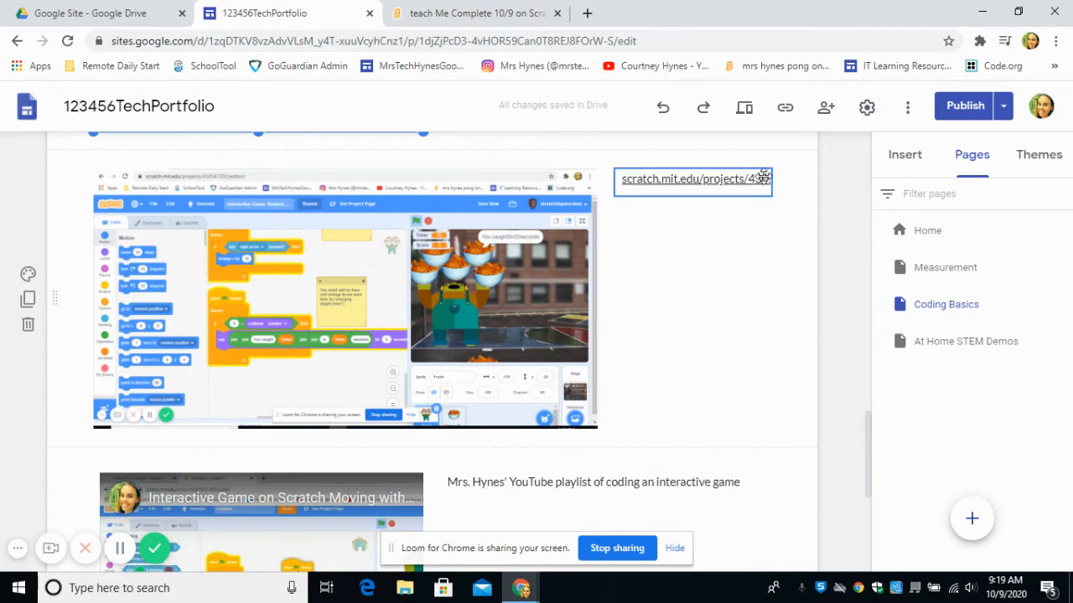
scroll(709, 240, "down", 3)
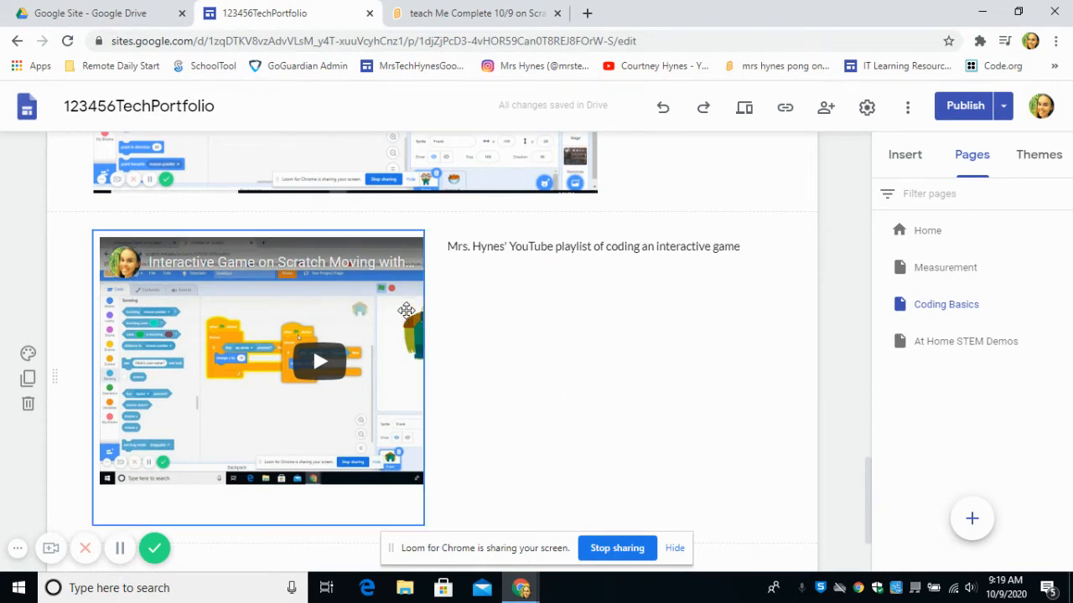
Step: Switch back to the shared Scratch project and copy its full iframe embed code
left_click(471, 16)
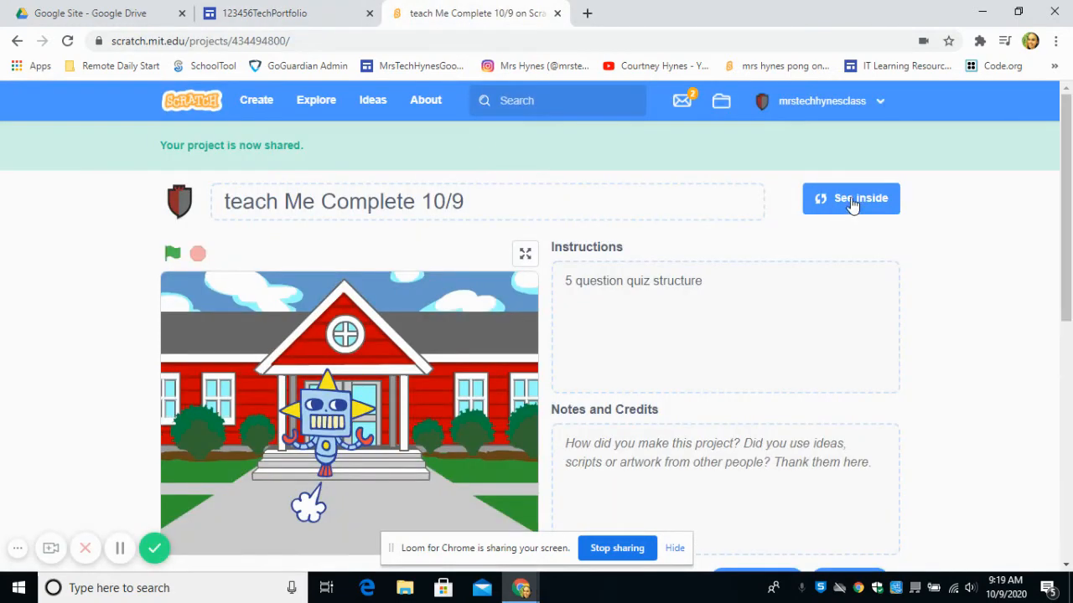
scroll(719, 373, "down", 3)
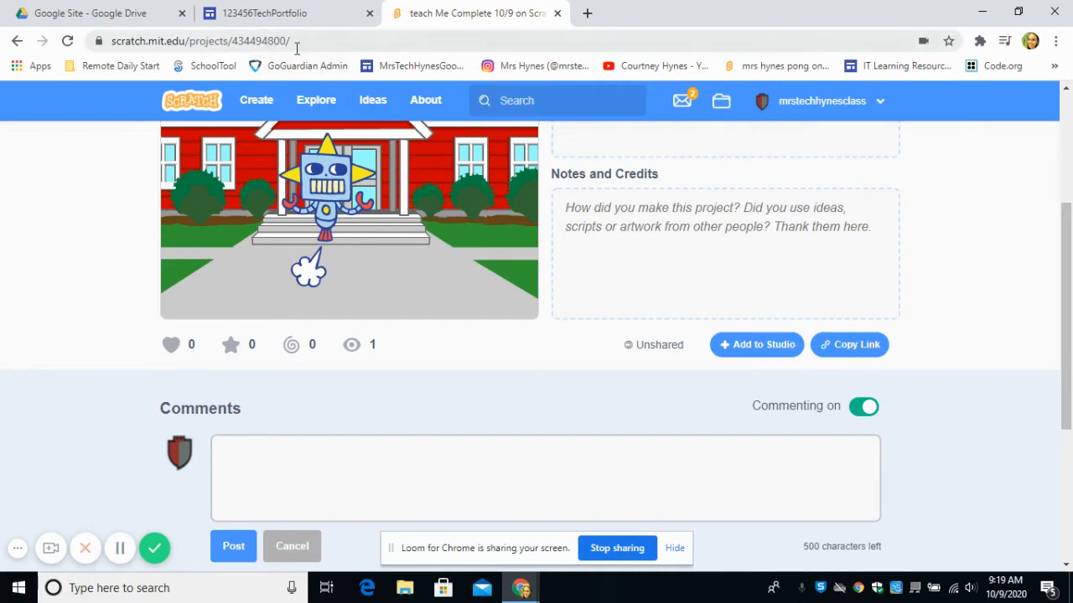
left_click(852, 350)
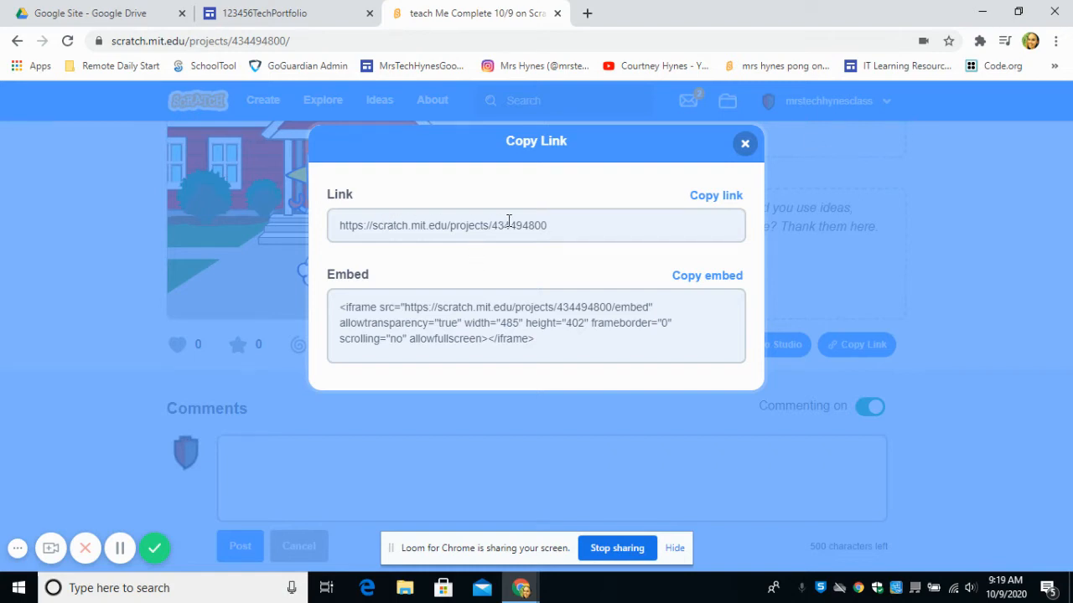
left_click_drag(528, 345, 332, 301)
right_click(381, 321)
left_click(410, 337)
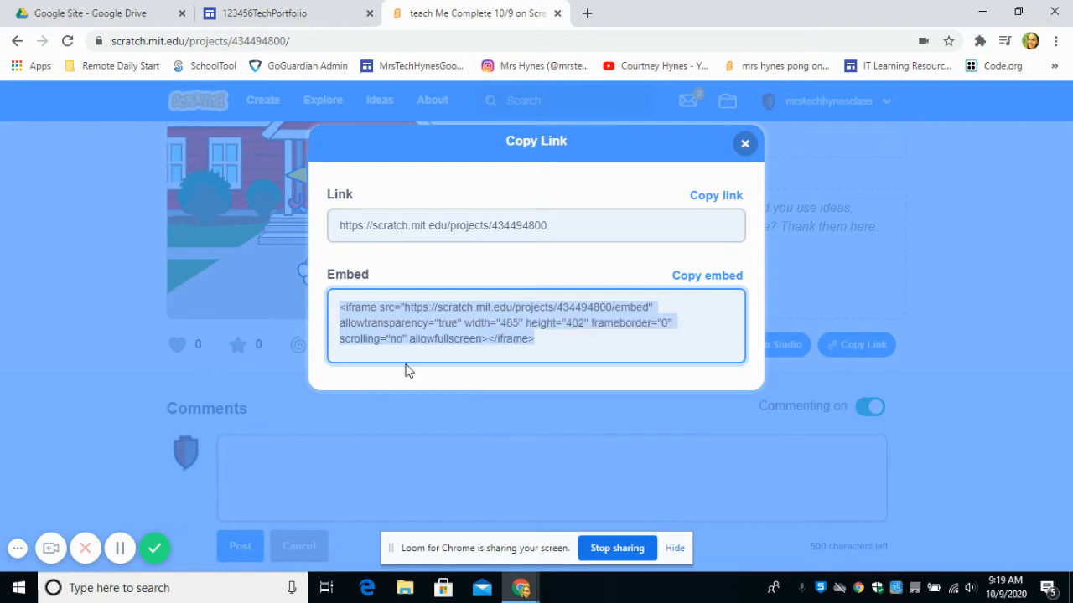
Step: Return to the portfolio site and embed the Scratch quiz by its copied code below the last video on the Coding Basics page
left_click(250, 15)
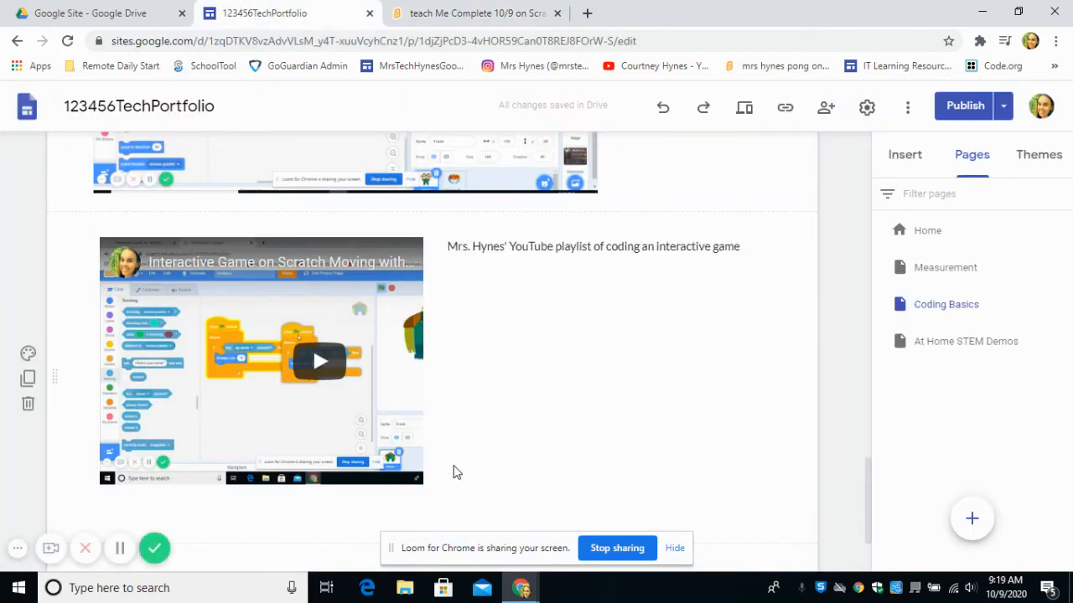
scroll(457, 470, "down", 2)
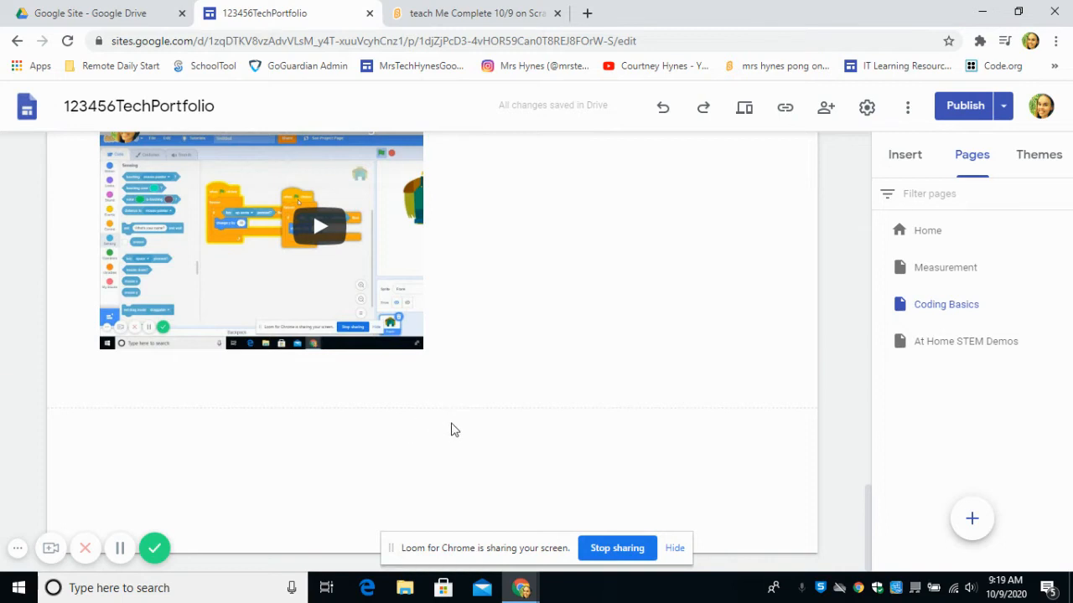
double_click(460, 431)
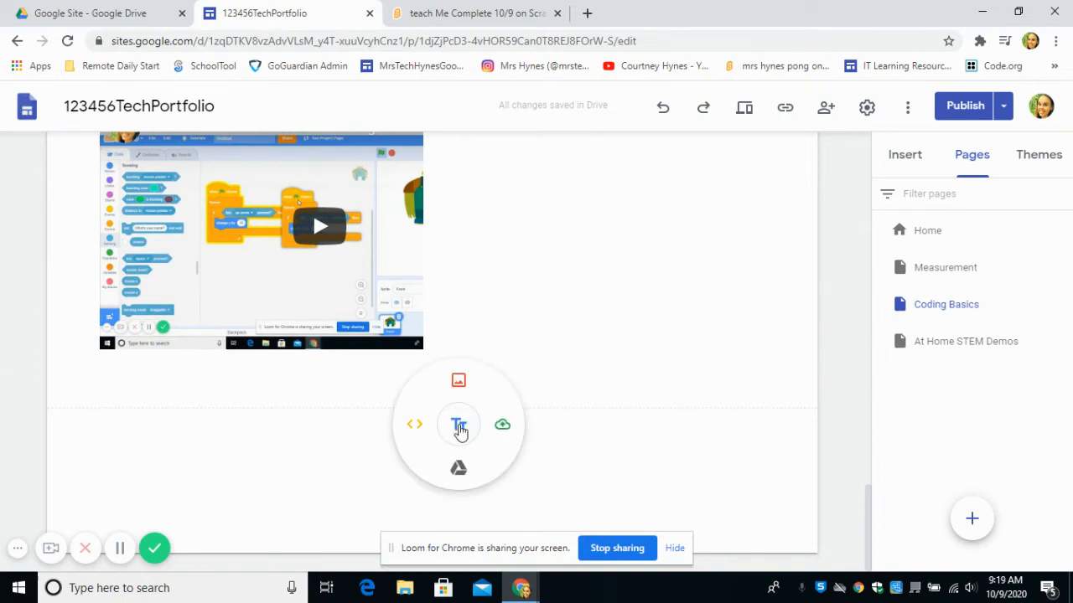
left_click(416, 429)
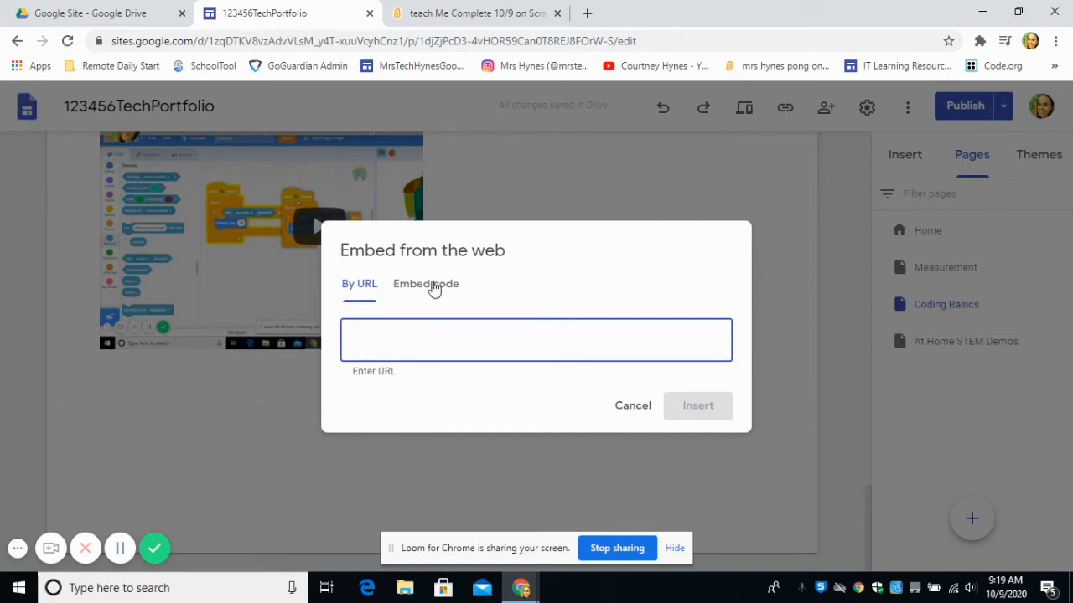
left_click(432, 286)
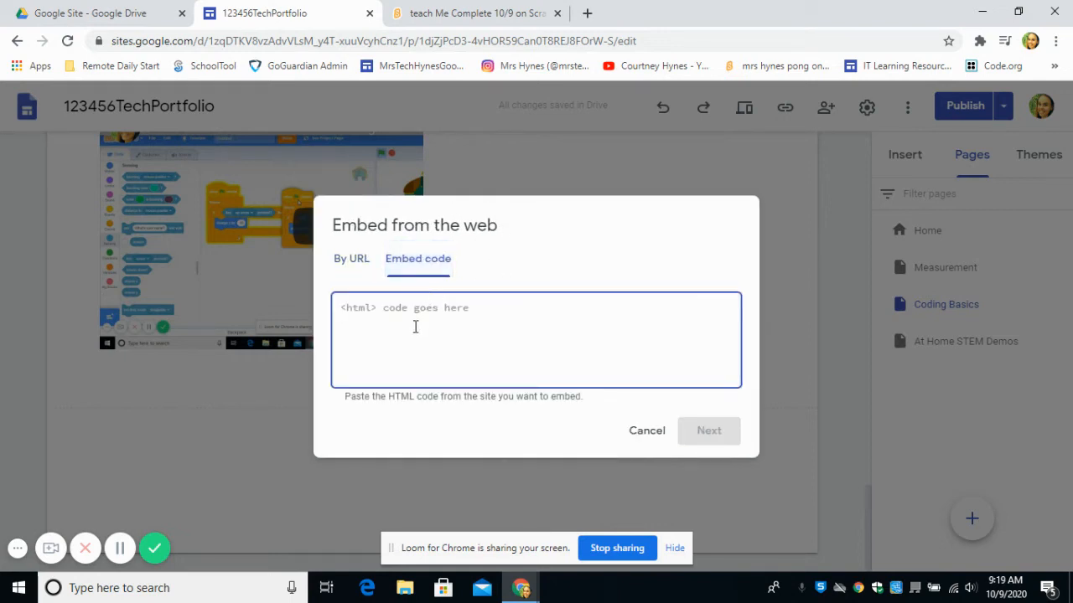
key("ctrl+v")
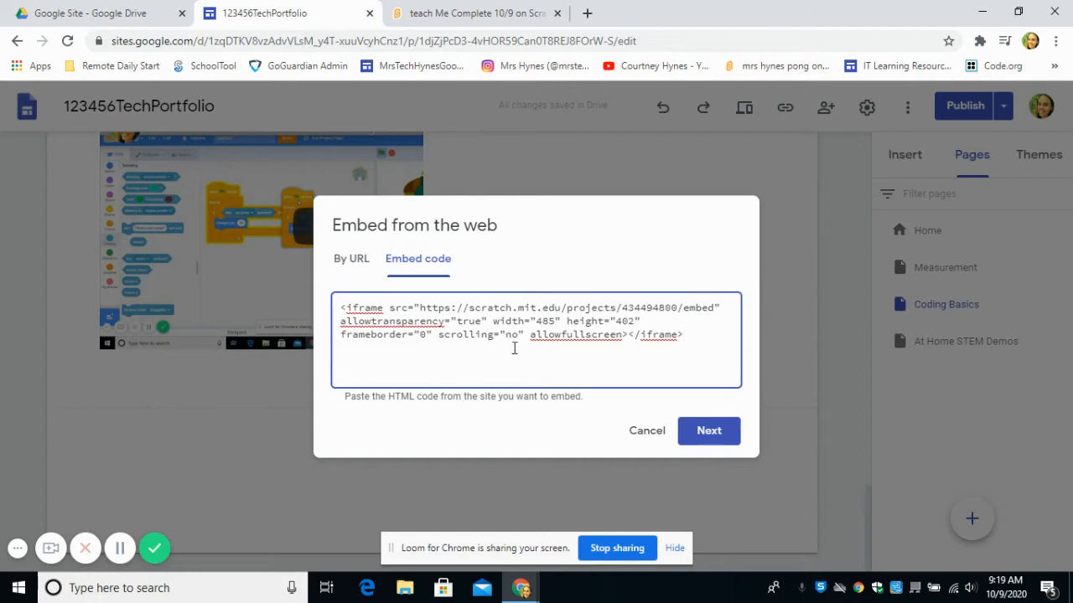
left_click(706, 433)
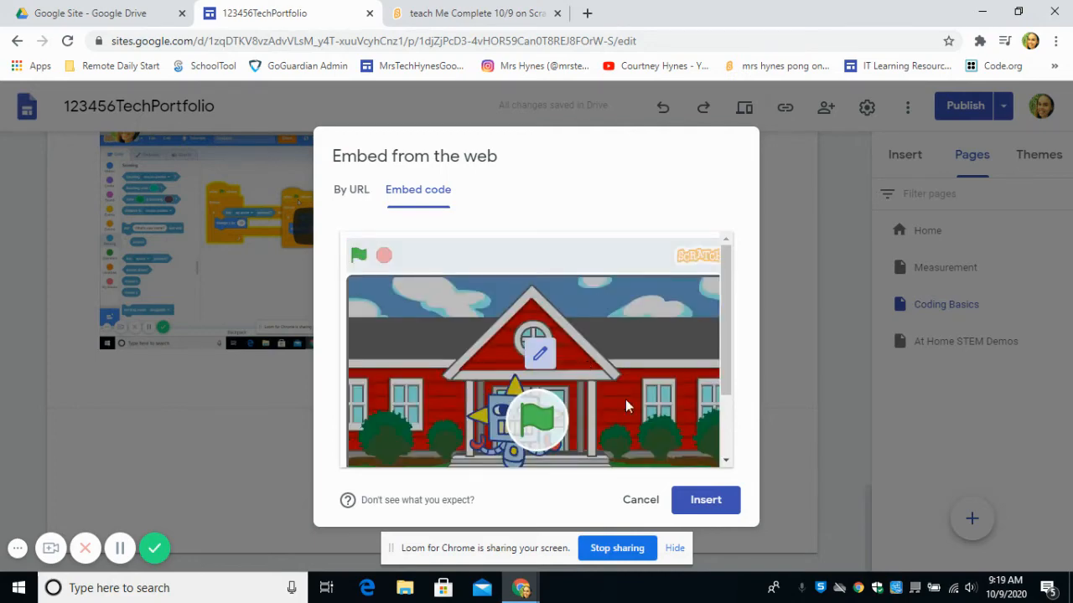
left_click(711, 505)
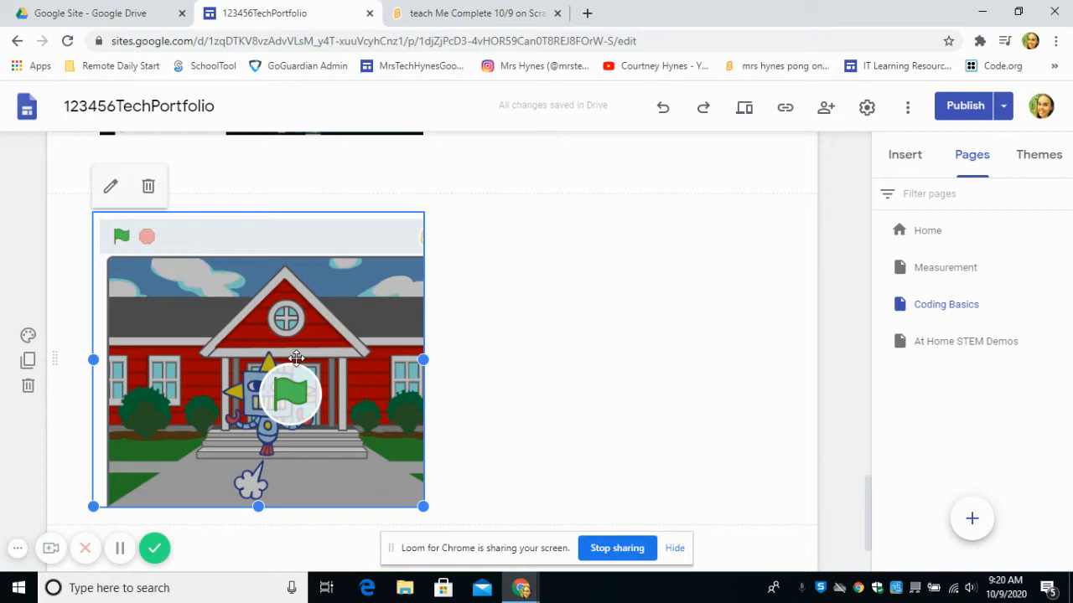
Step: Add a text box beside the embedded Scratch quiz with the title line "Teach Me Scratch Porject"
double_click(602, 258)
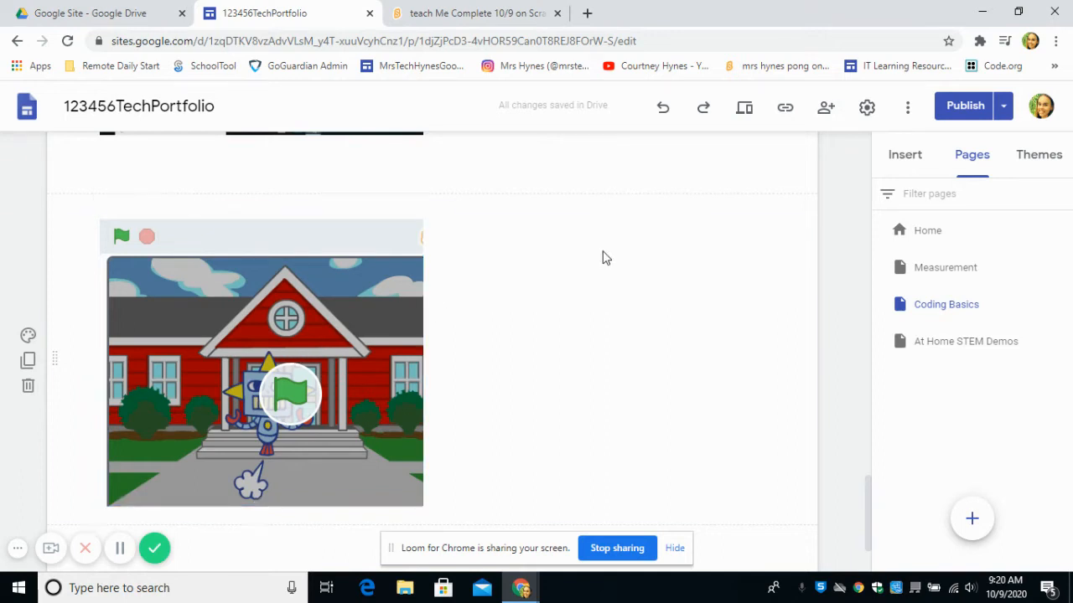
left_click(603, 254)
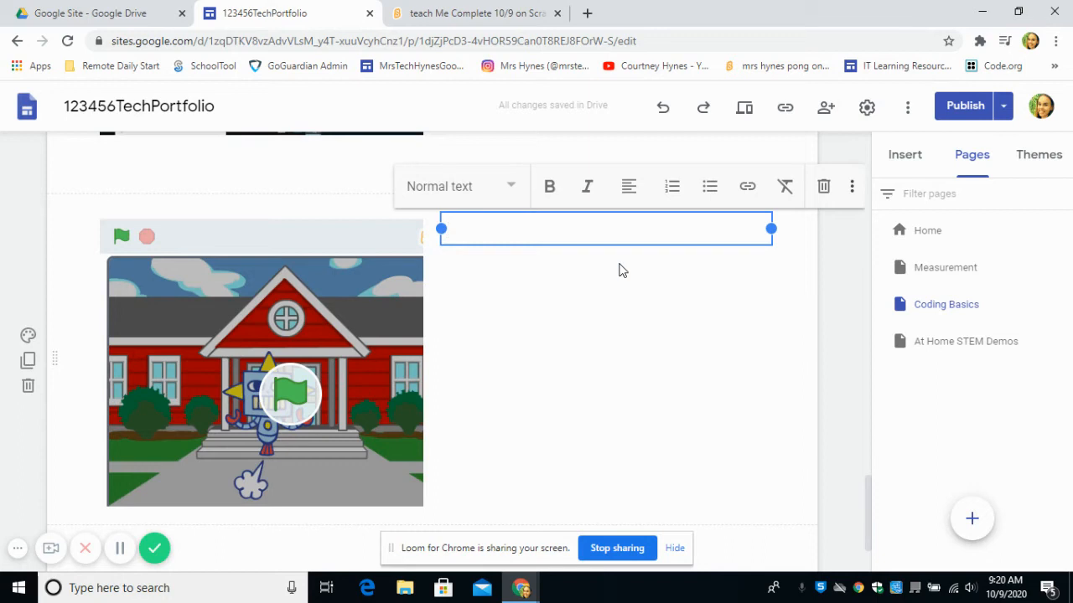
type("Teac h Me S")
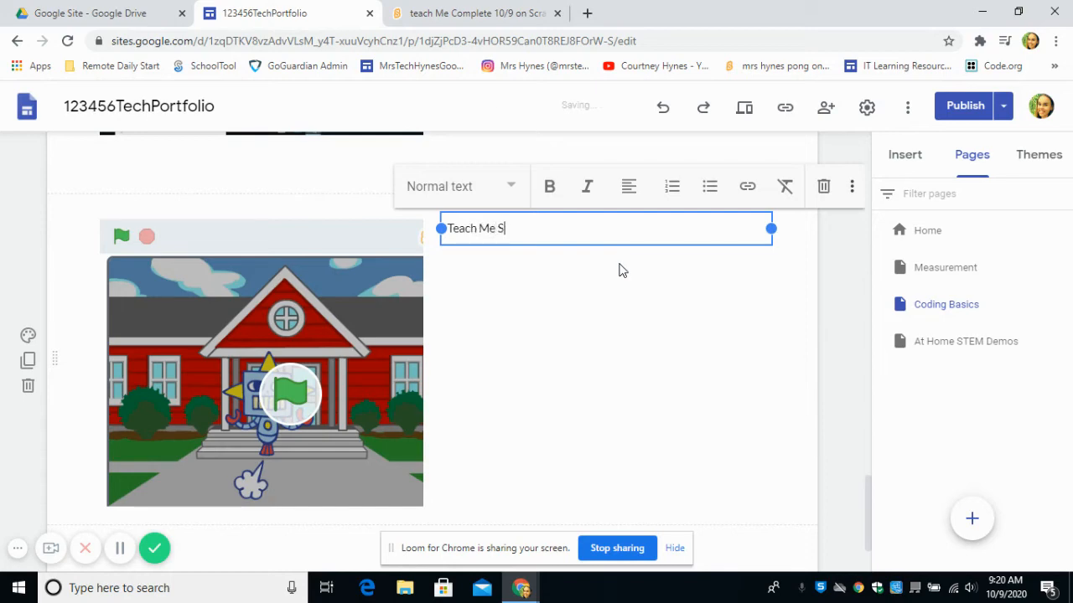
key("BackSpace")
type("ratch Porject")
key("Return")
key("Return")
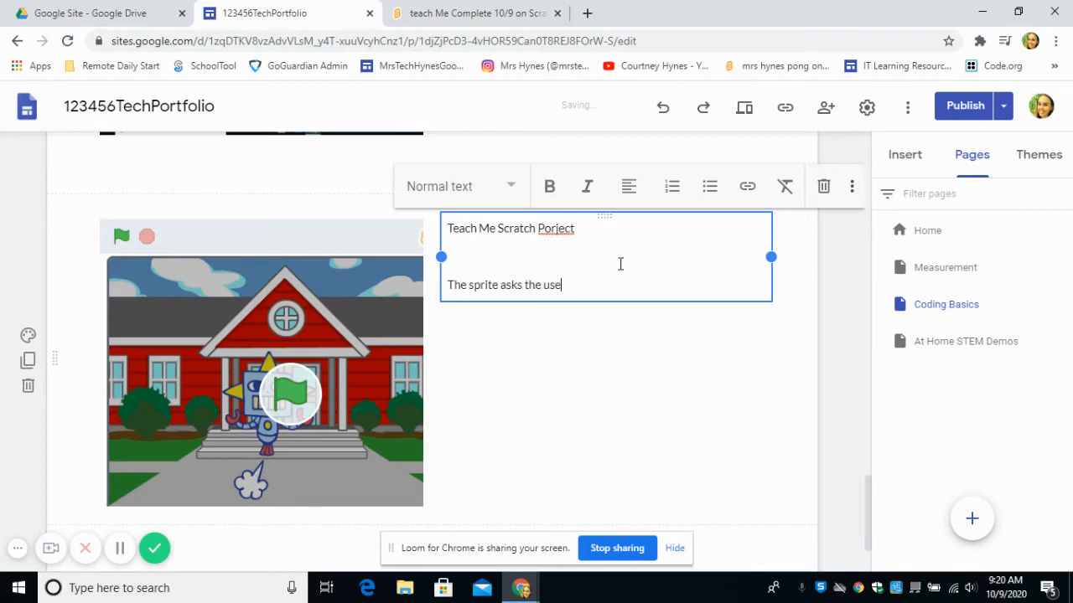
Step: Add the line "The sprite asks the user 5 questions and responds back if they are correct or wrong." and correct "Porject" to "Project" in the title
type("5 questions")
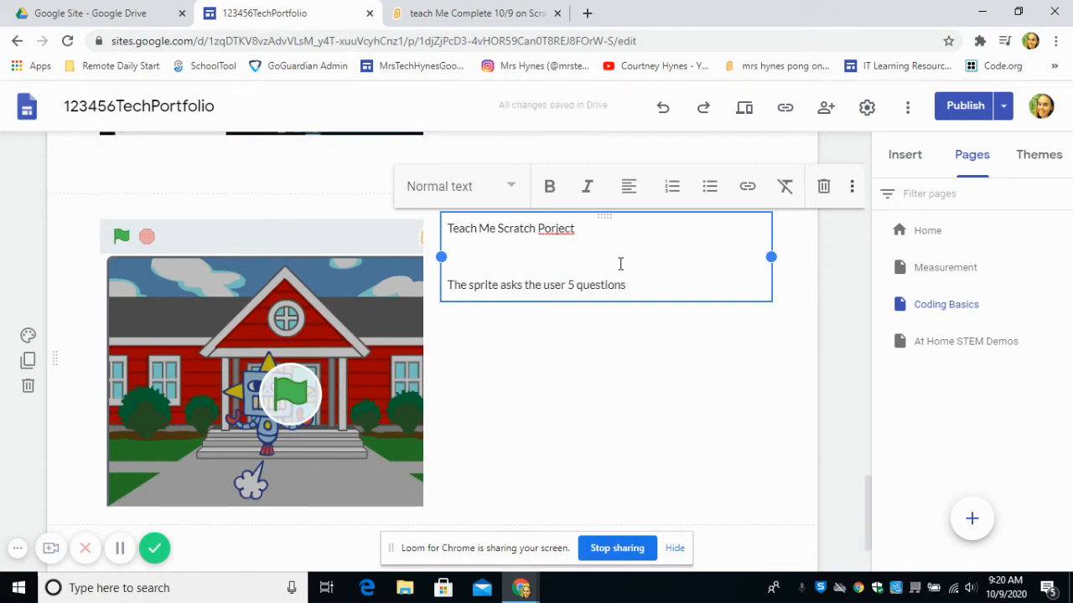
type(" and ")
type("te")
key("BackSpace")
key("BackSpace")
key("BackSpace")
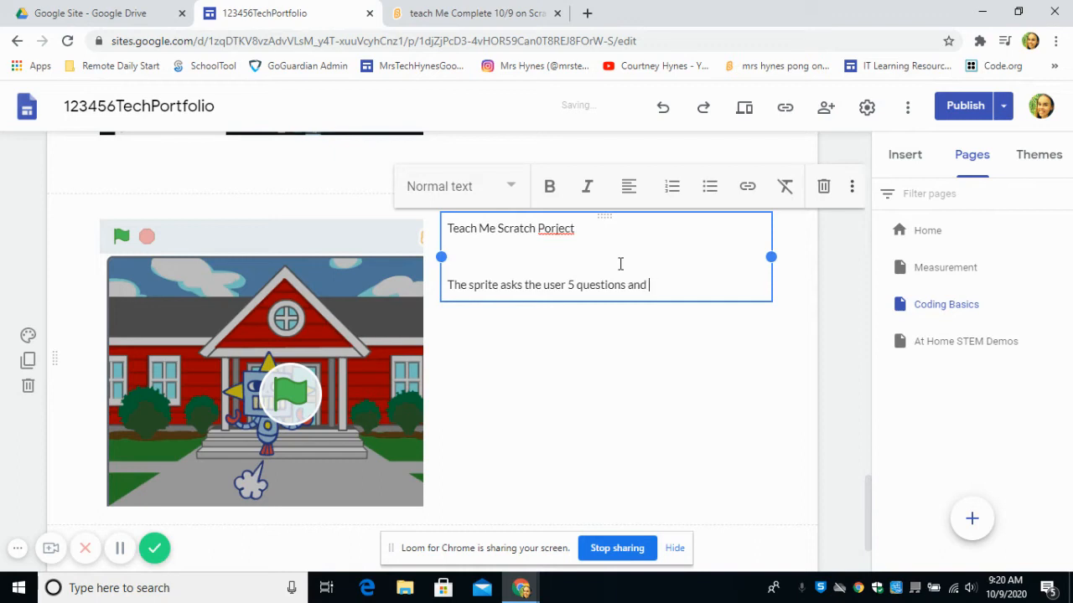
type("respons")
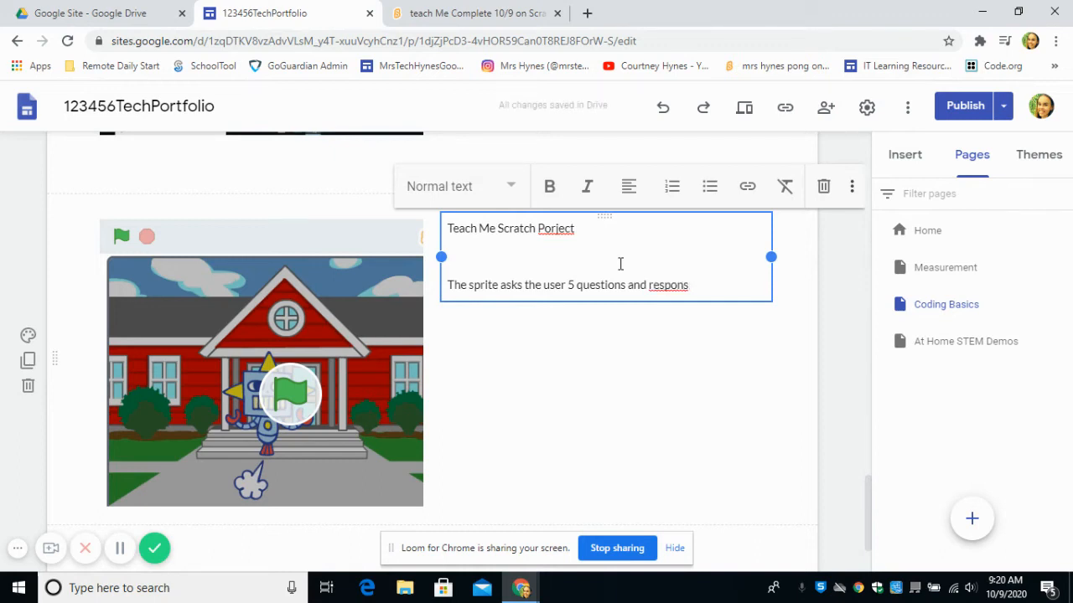
key("BackSpace")
type("ds back")
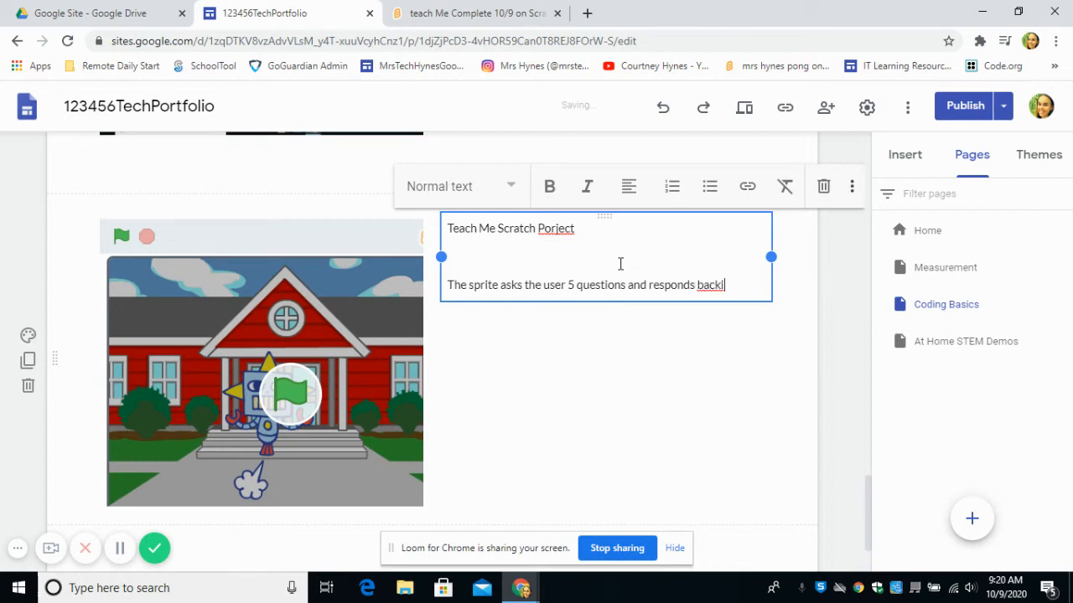
key("BackSpace")
type("if they are correct or w")
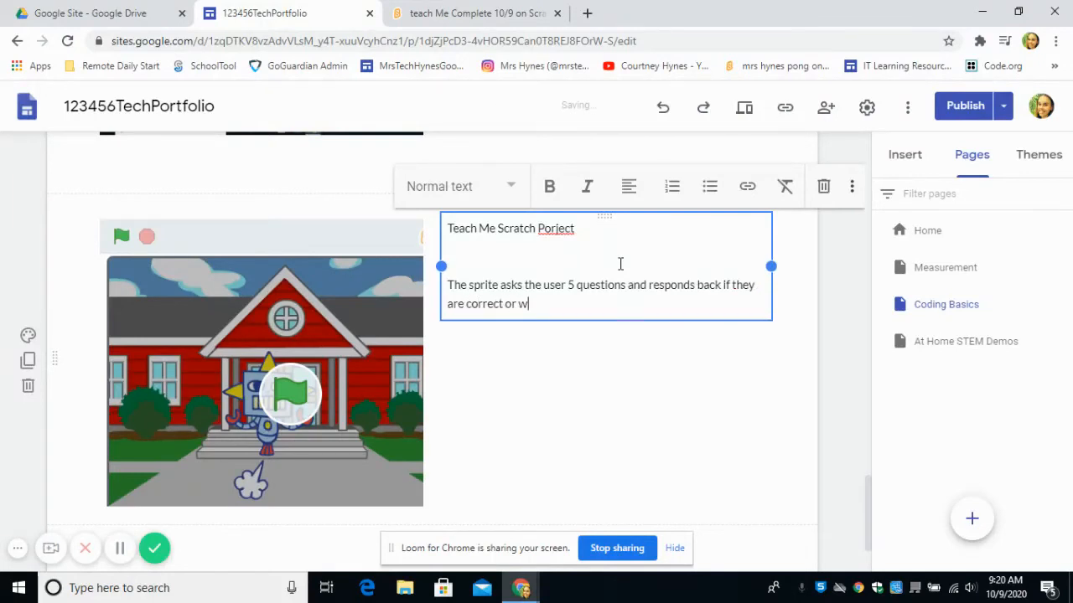
type("rong.")
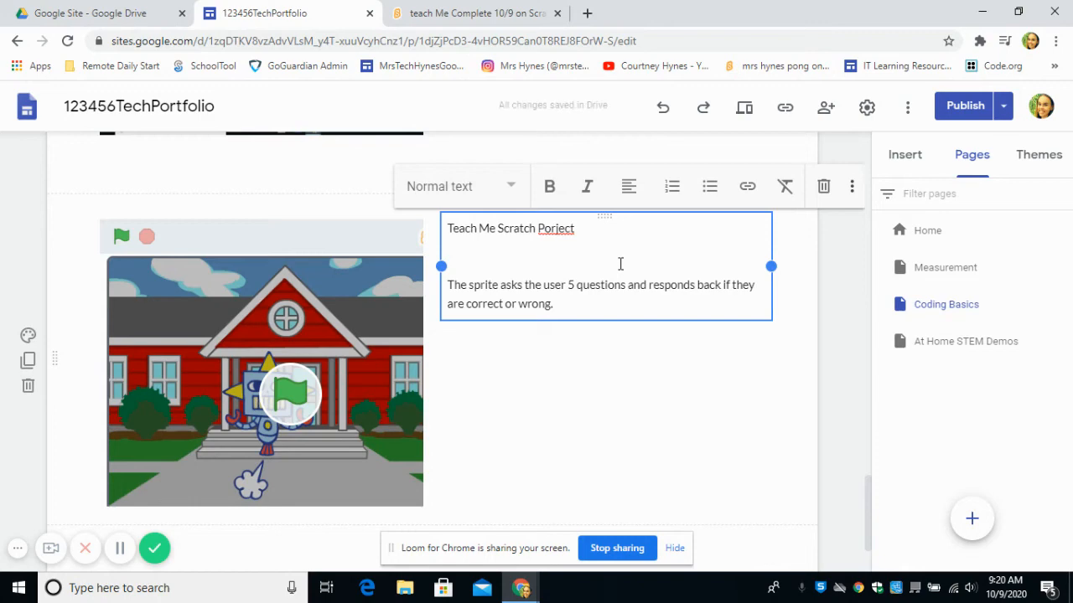
right_click(553, 228)
left_click(584, 239)
Step: Switch to the shared Scratch project and copy its project link
left_click(436, 12)
left_click(420, 215)
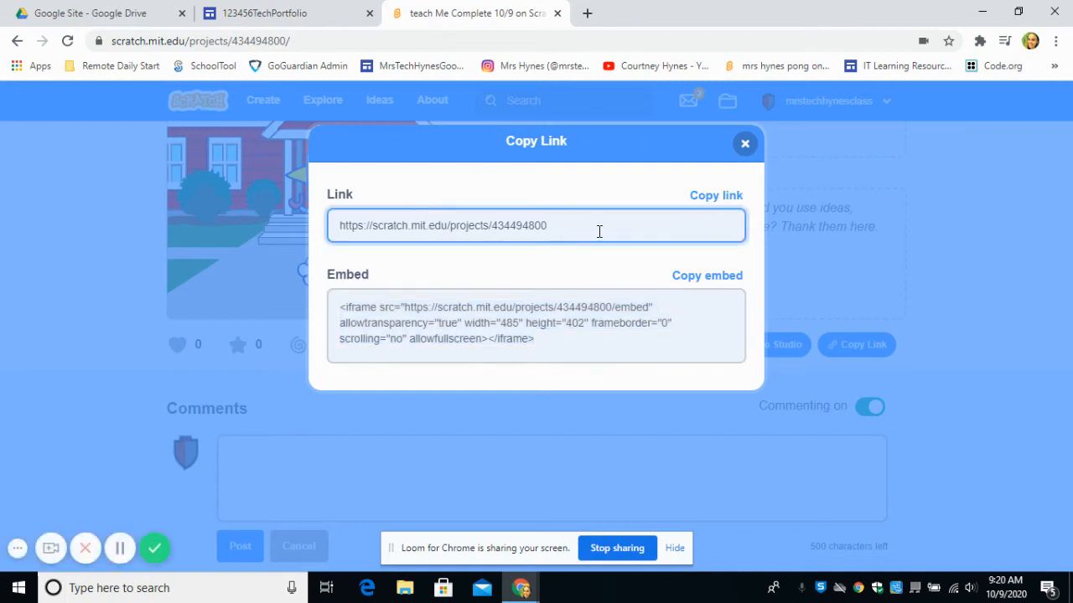
left_click_drag(598, 232, 323, 251)
right_click(359, 226)
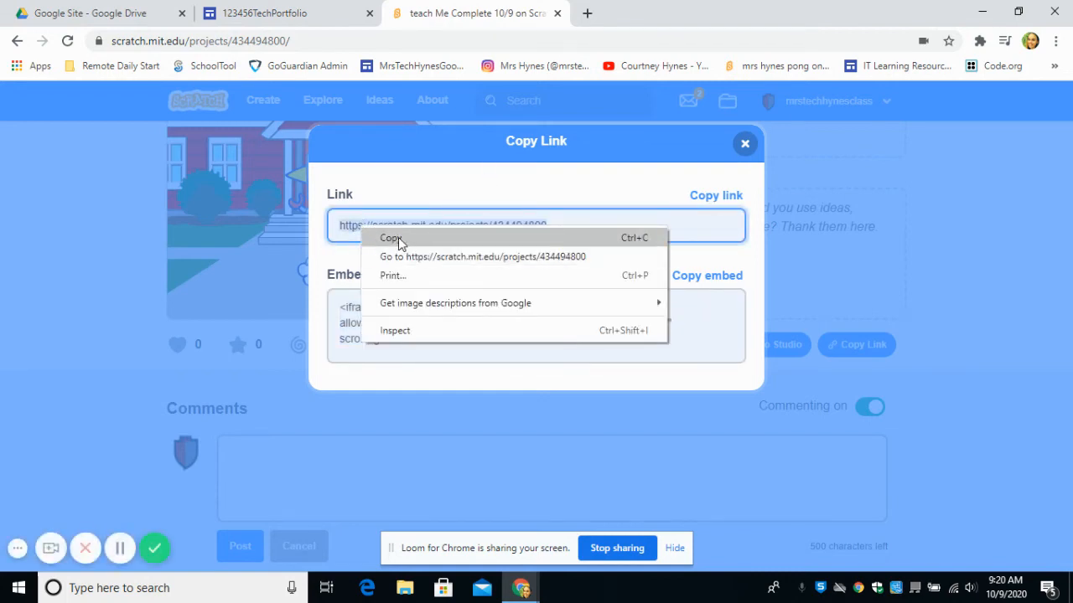
left_click(398, 237)
Step: Return to the portfolio site and link the title text "Teach Me Scratch Project" to the copied project address
left_click(268, 13)
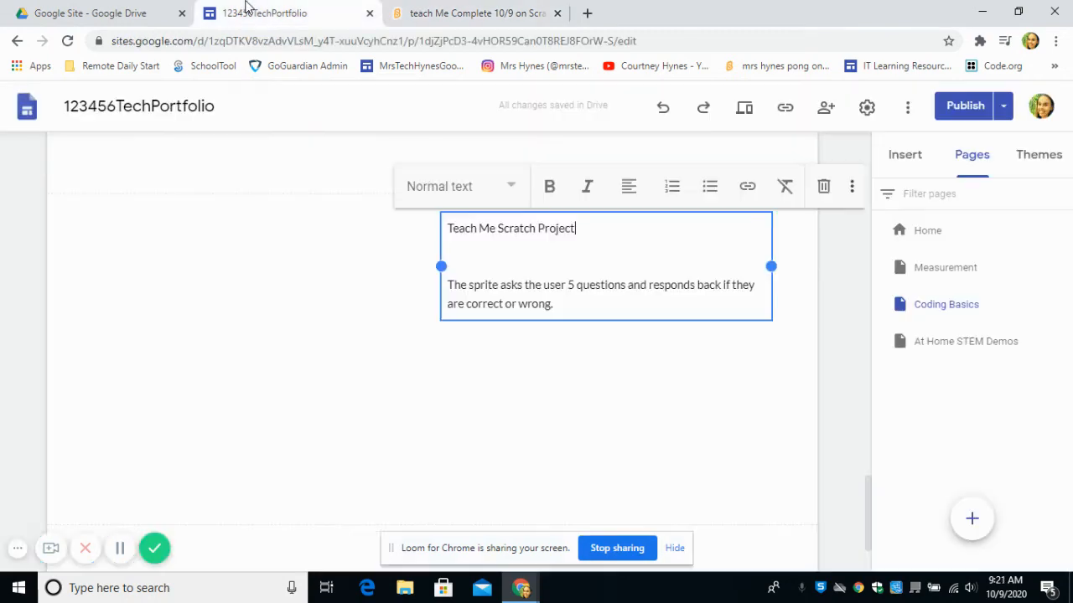
left_click_drag(586, 228, 444, 228)
left_click(747, 186)
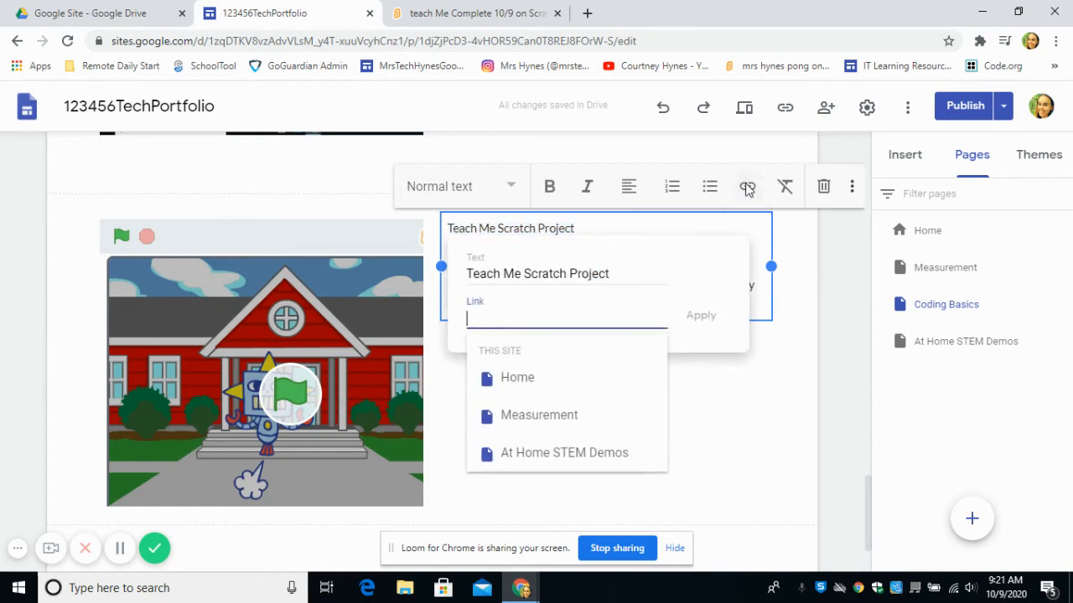
left_click(539, 316)
key("ctrl+v")
left_click(709, 316)
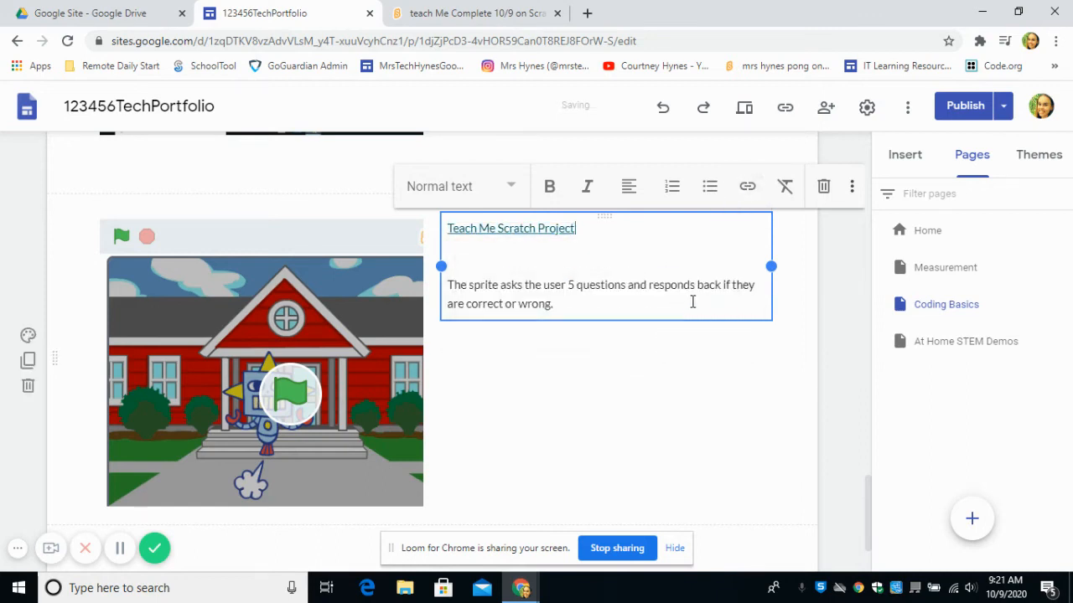
Step: Paste the Scratch project's link on its own line below the description, separated by a blank line
left_click(694, 300)
key("Return")
key("Return")
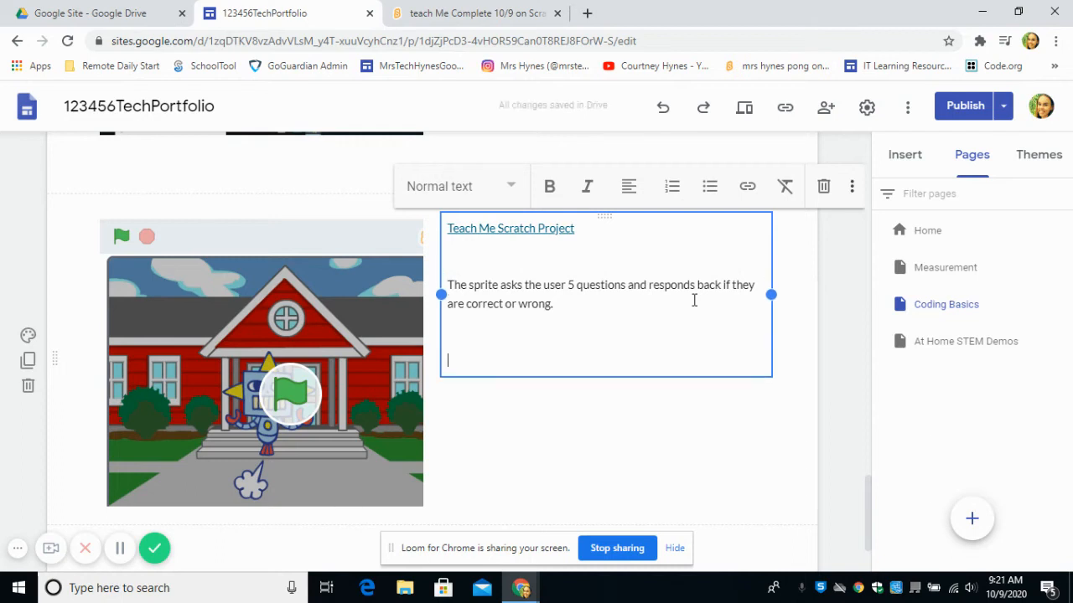
key("ctrl+v")
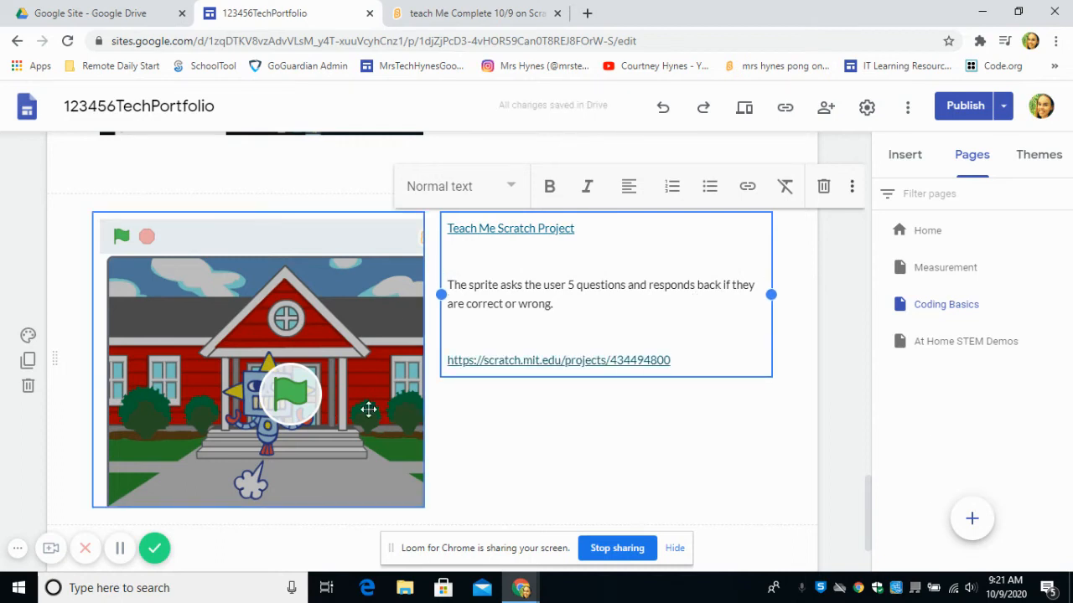
Step: Switch to the Scratch project, open its code editor and capture a screenshot with the robot's "What's 2 + 2?" script readable
left_click(467, 13)
left_click(744, 146)
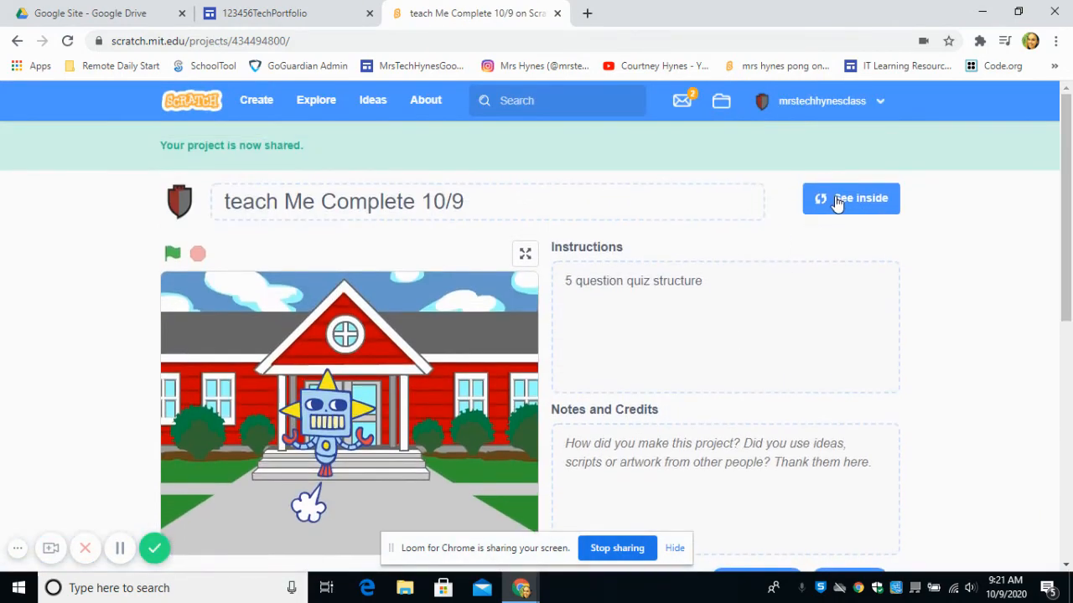
left_click(835, 201)
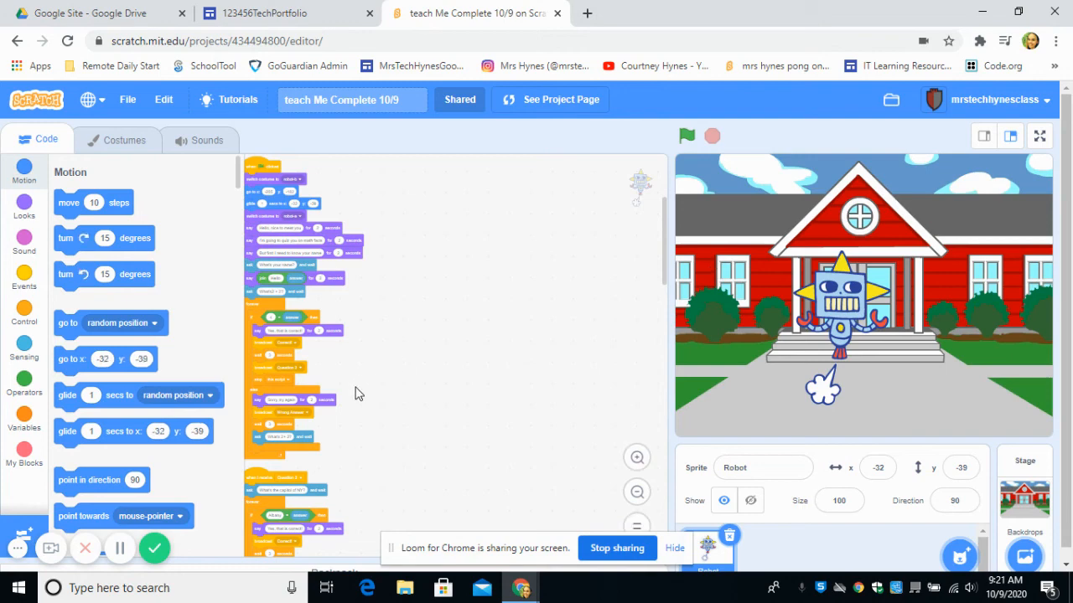
scroll(359, 394, "down", 1)
left_click(641, 497)
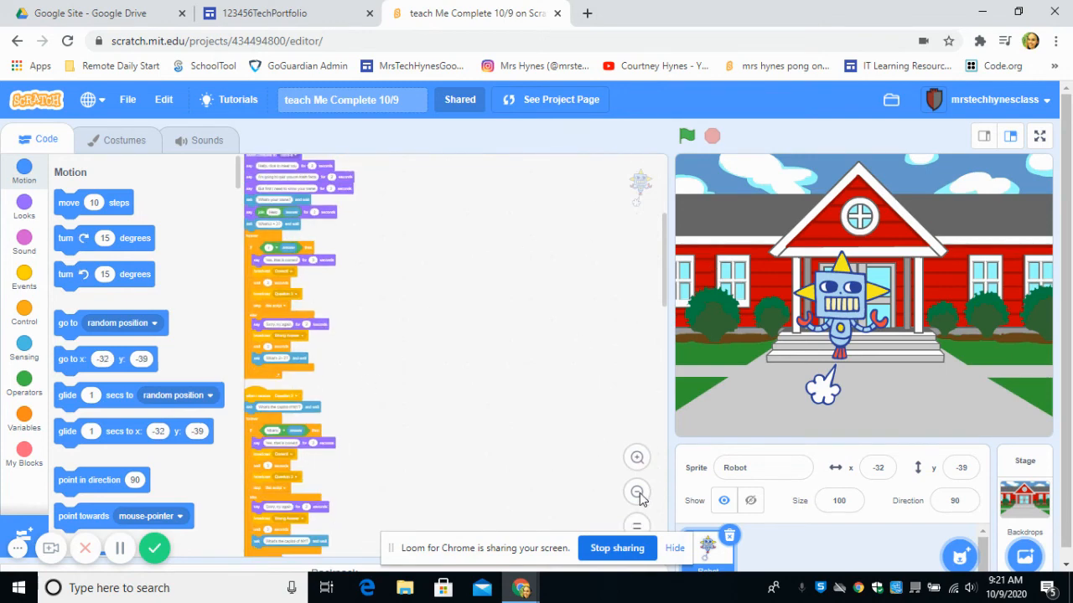
left_click(639, 459)
left_click(638, 459)
left_click(639, 459)
left_click(639, 459)
scroll(550, 393, "up", 1)
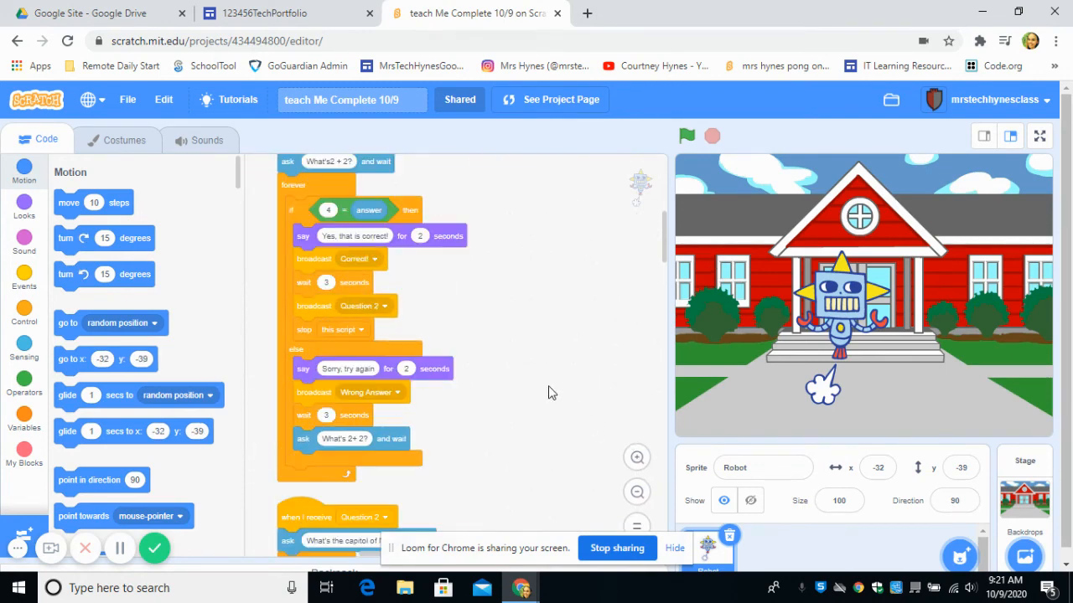
scroll(665, 256, "up", 1)
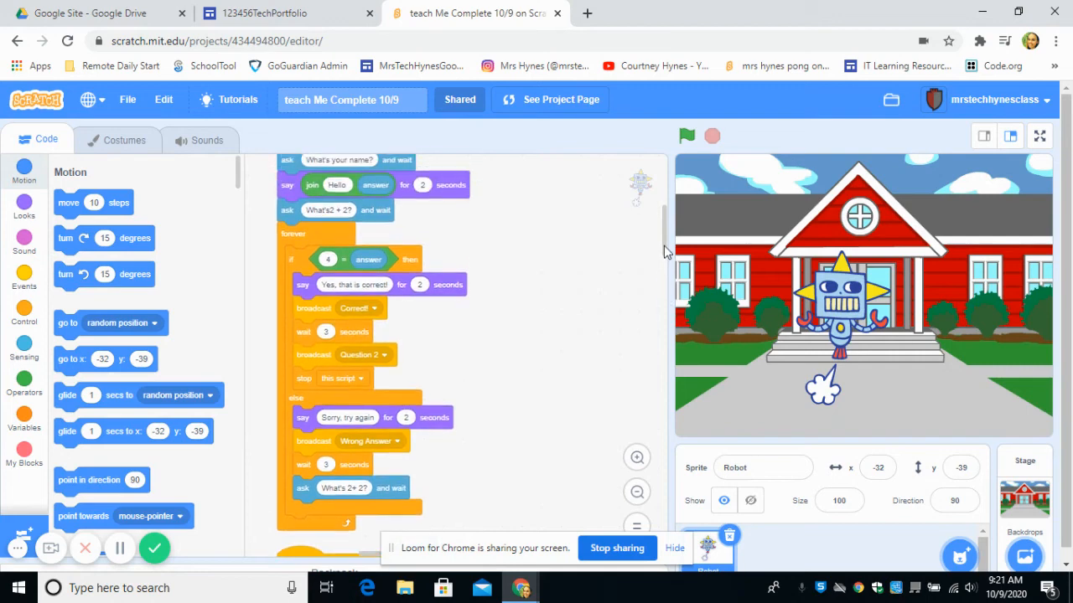
scroll(665, 250, "up", 1)
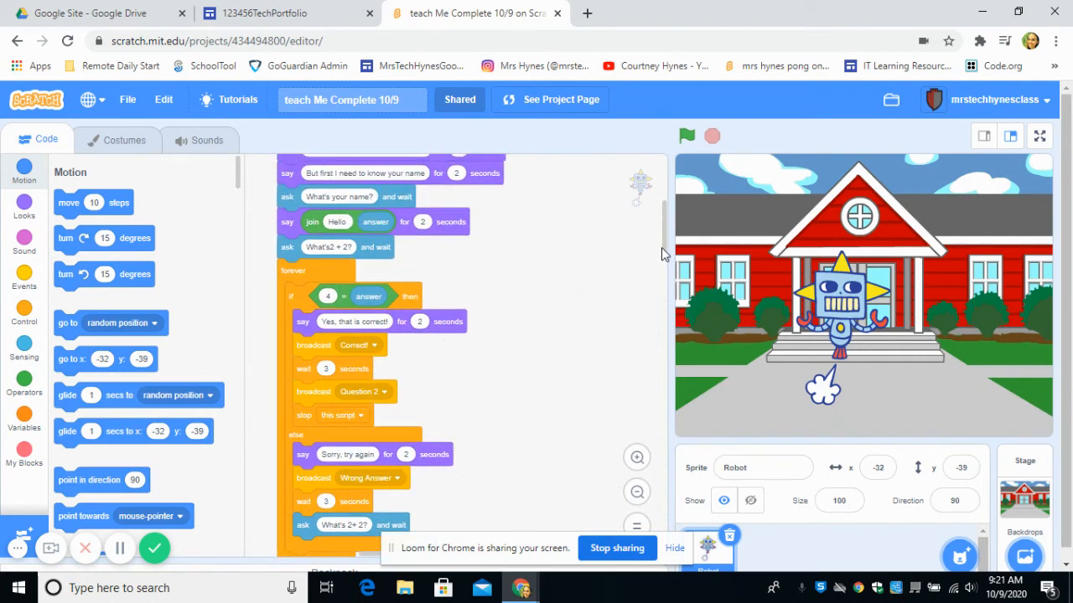
Step: Return to the portfolio site, paste the code screenshot below the embedded quiz and enlarge it to about three quarters of the content width
left_click(260, 13)
scroll(326, 369, "down", 2)
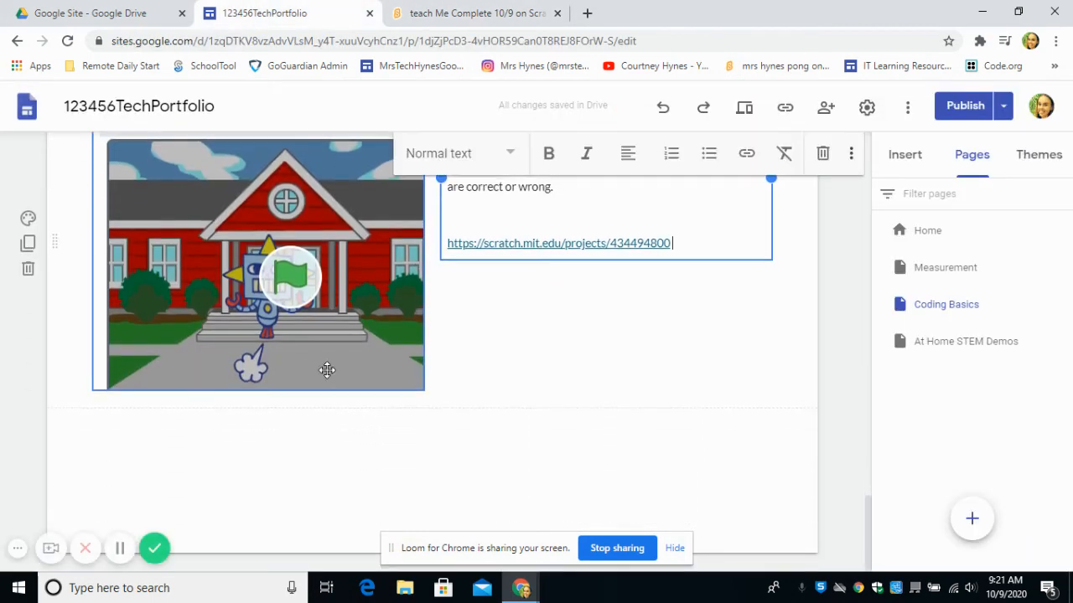
left_click(266, 444)
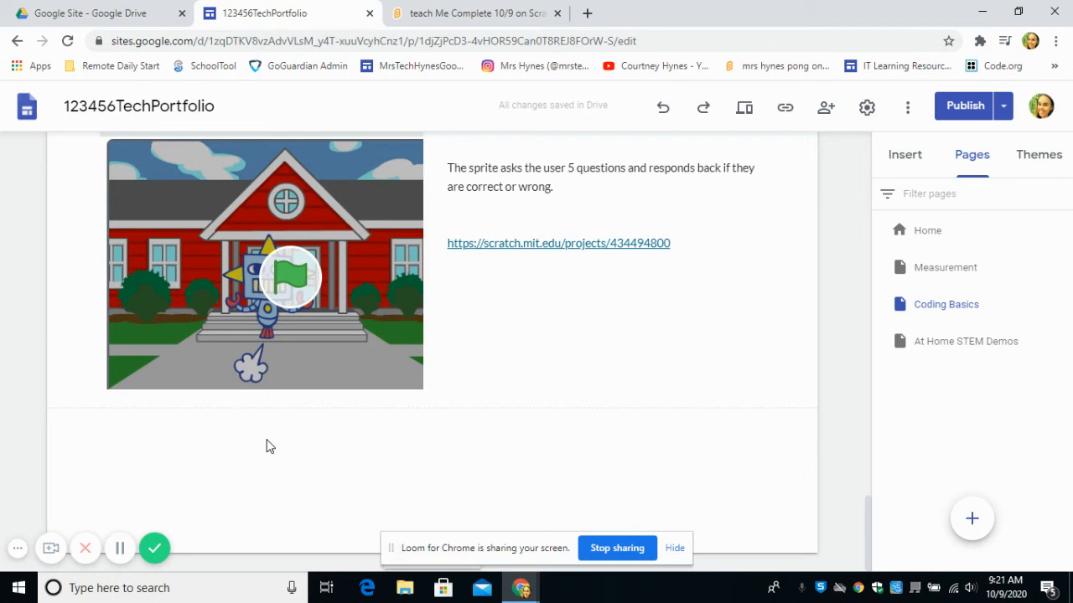
key("ctrl+v")
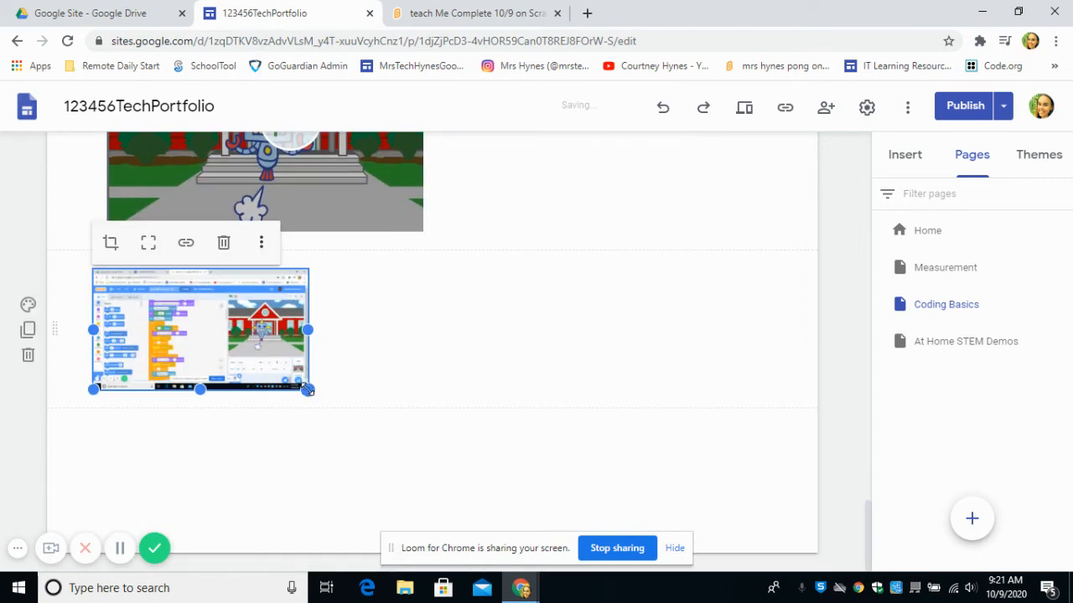
left_click_drag(307, 389, 582, 461)
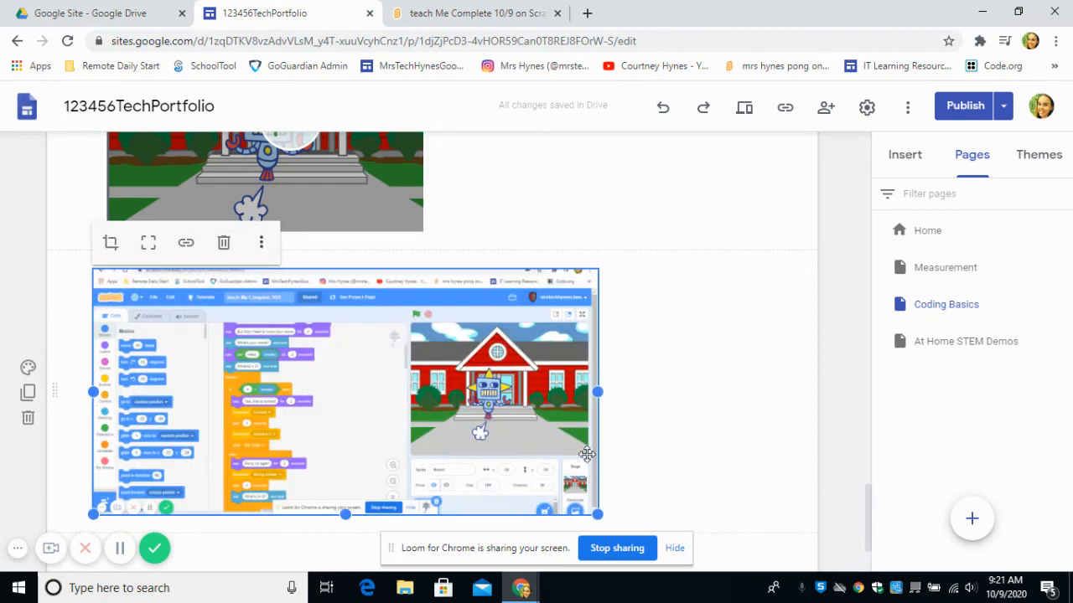
Step: Review the Coding Basics page changes and publish the updated portfolio site
left_click(958, 116)
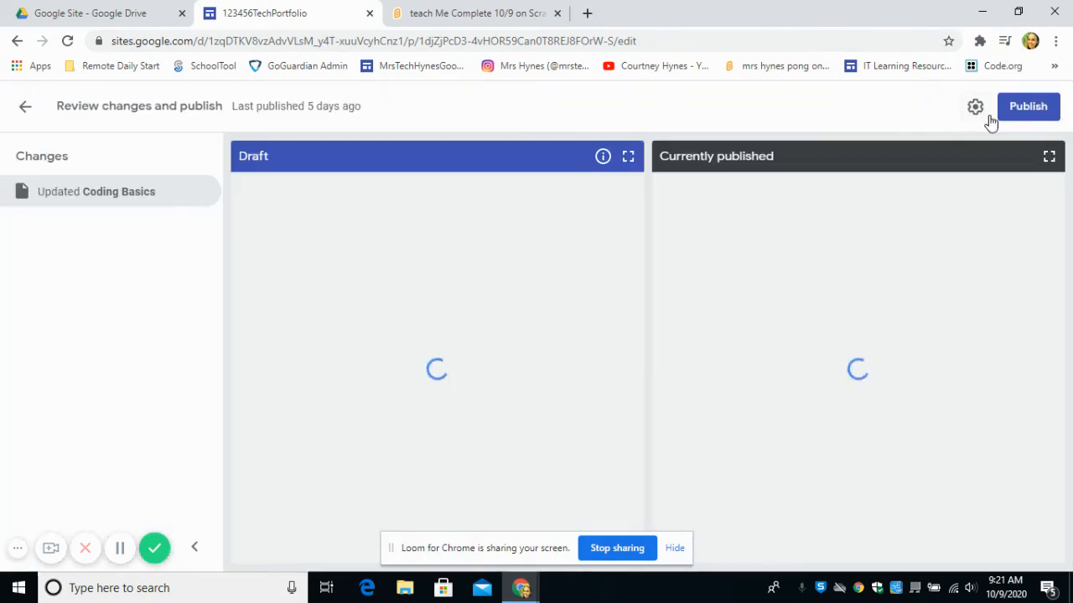
left_click(1020, 114)
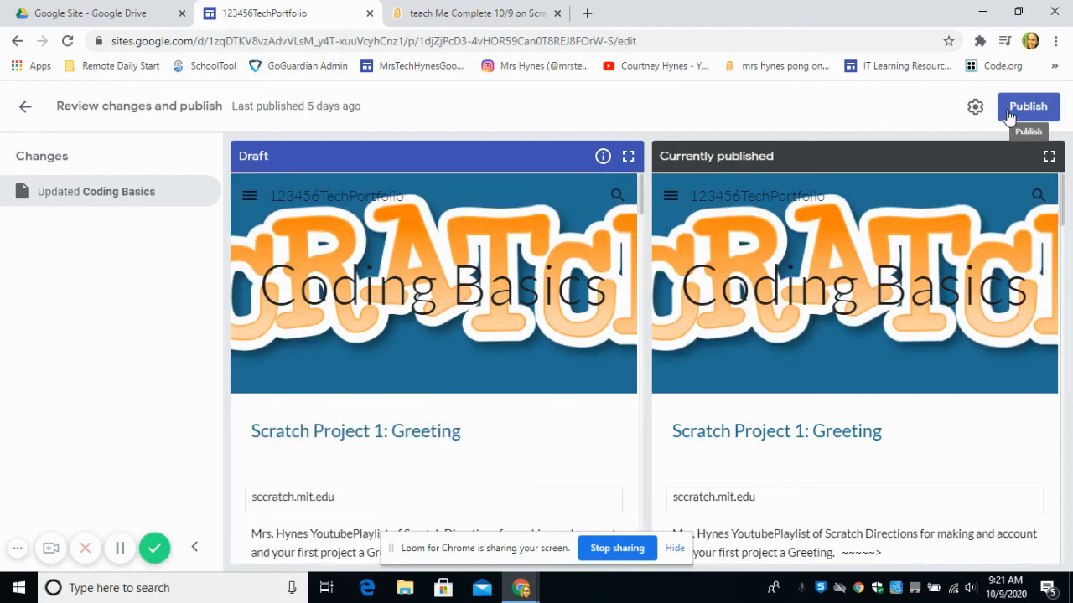
left_click(1006, 109)
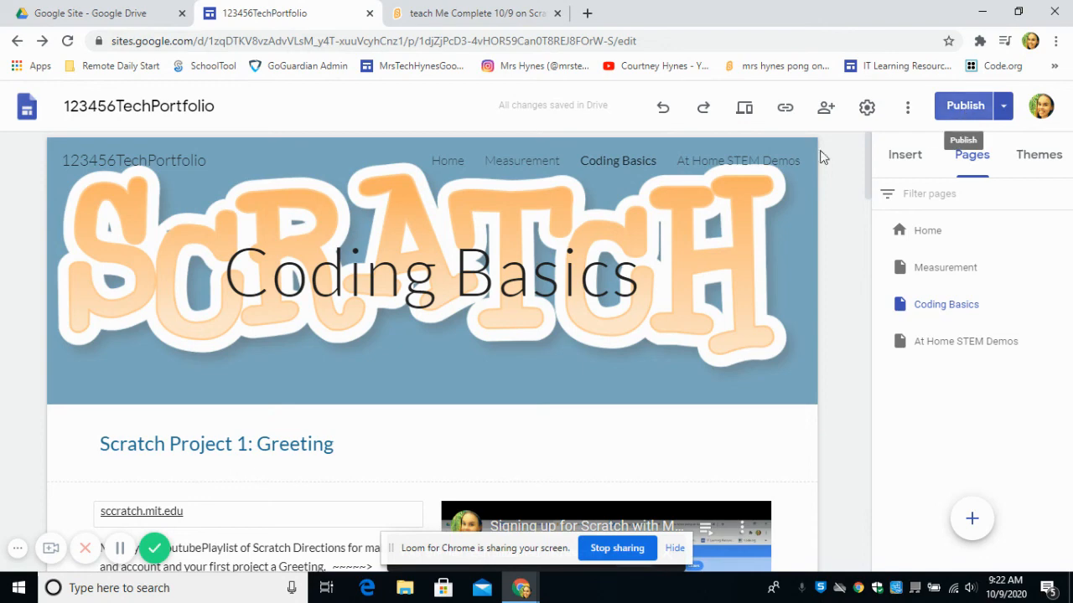
Step: View the published site and examine the Coding Basics page down to the embedded quiz, its description and the code screenshot
left_click(1005, 108)
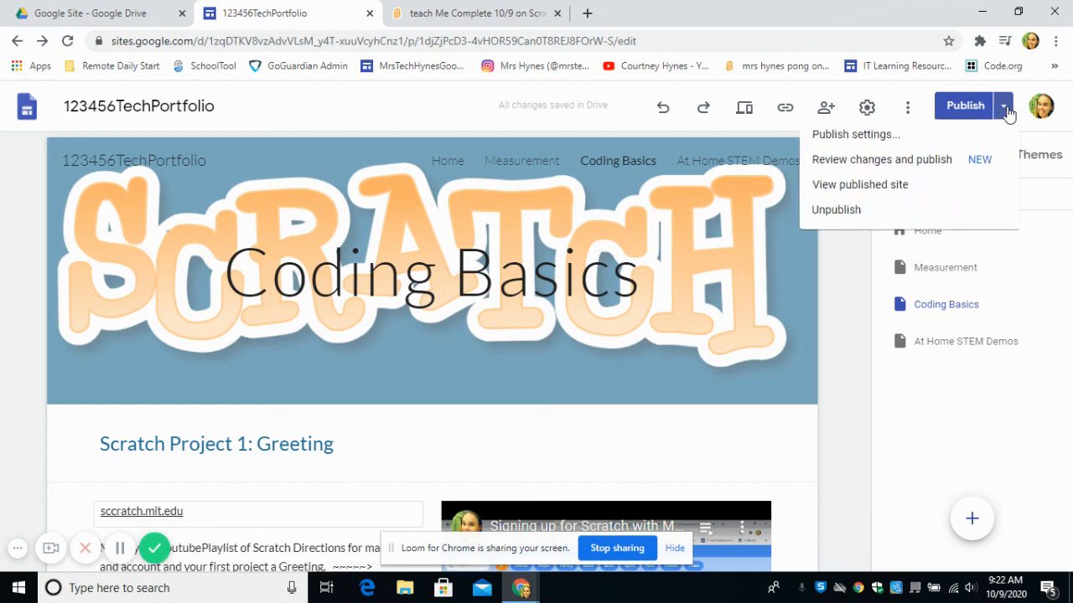
left_click(871, 193)
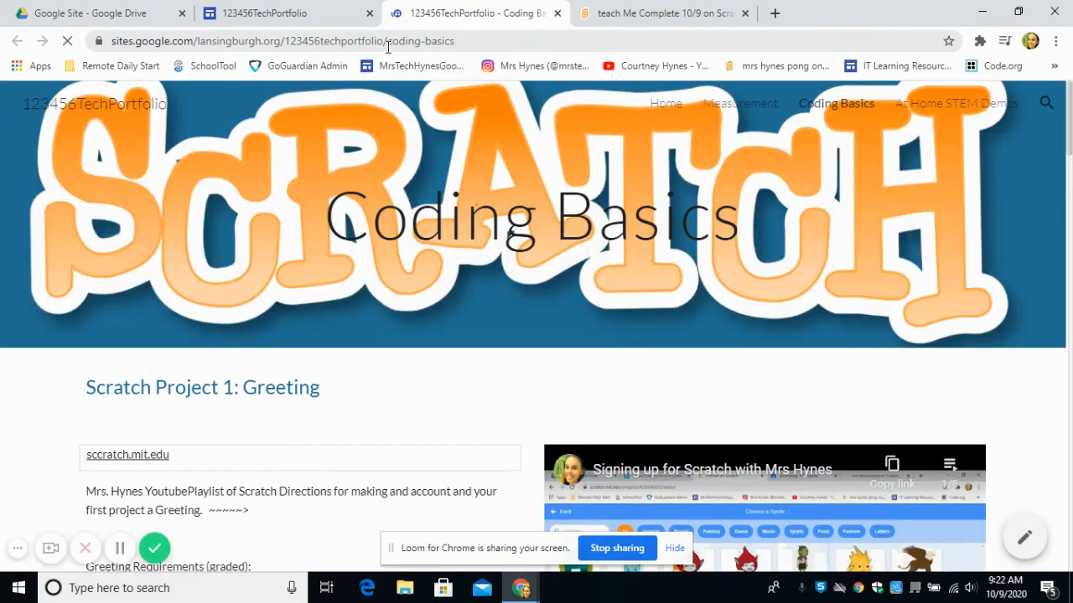
scroll(395, 386, "down", 4)
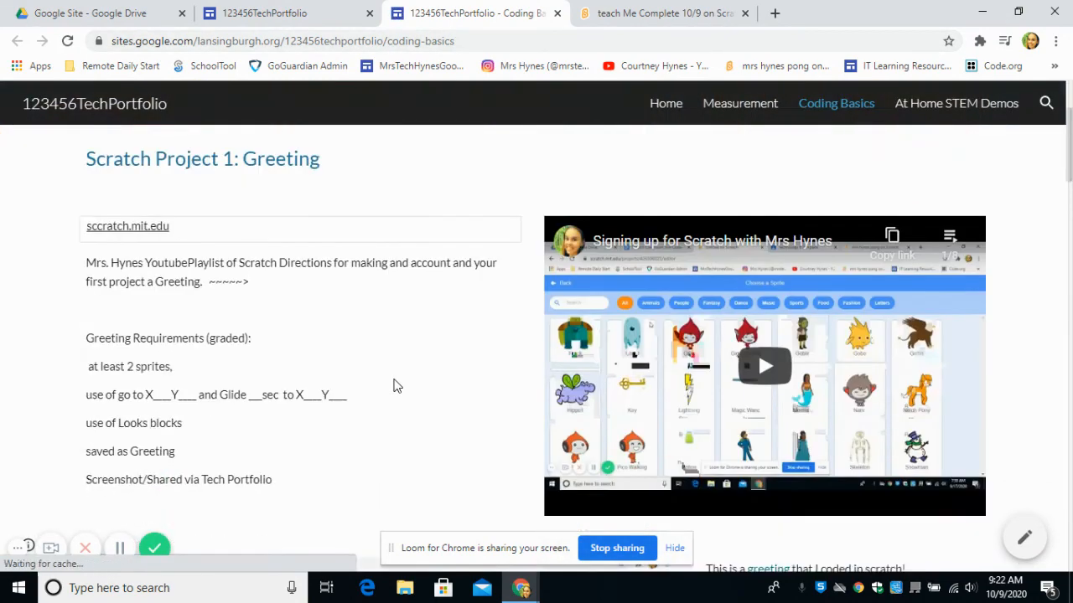
scroll(395, 386, "down", 10)
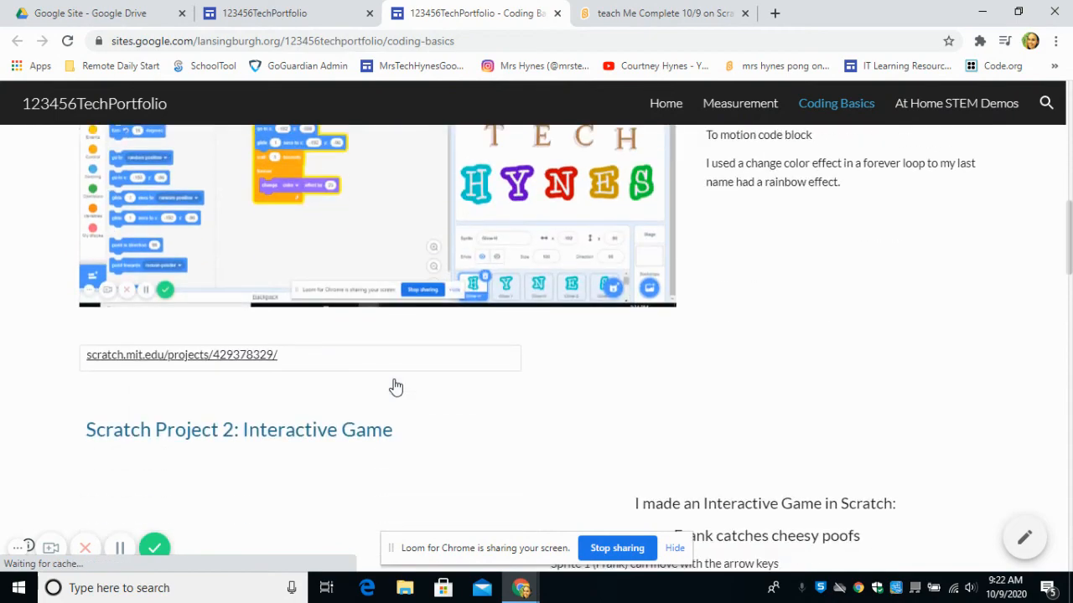
scroll(398, 385, "down", 5)
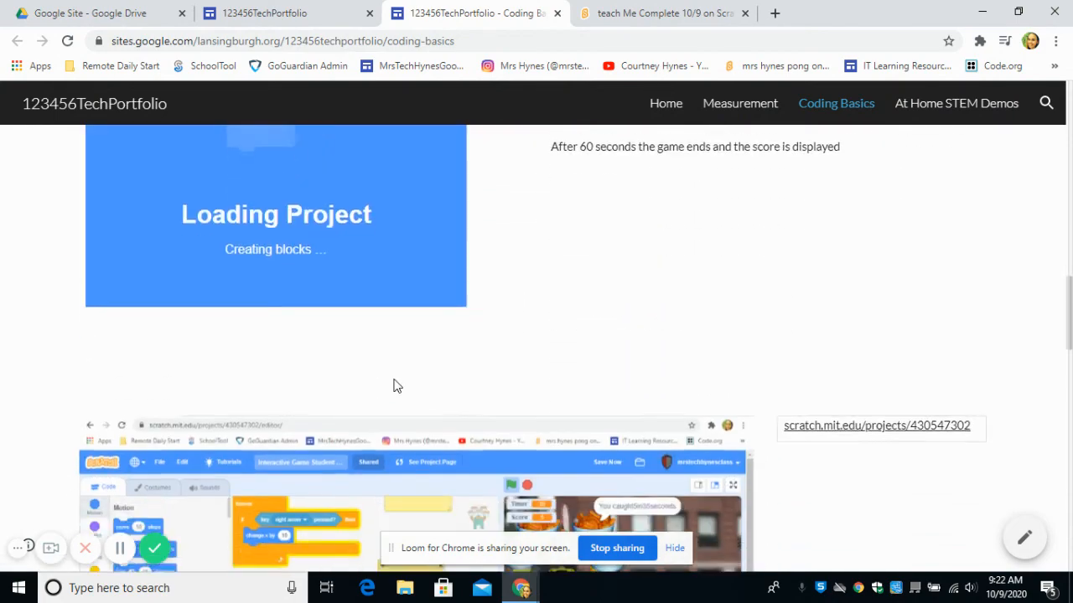
scroll(398, 385, "down", 8)
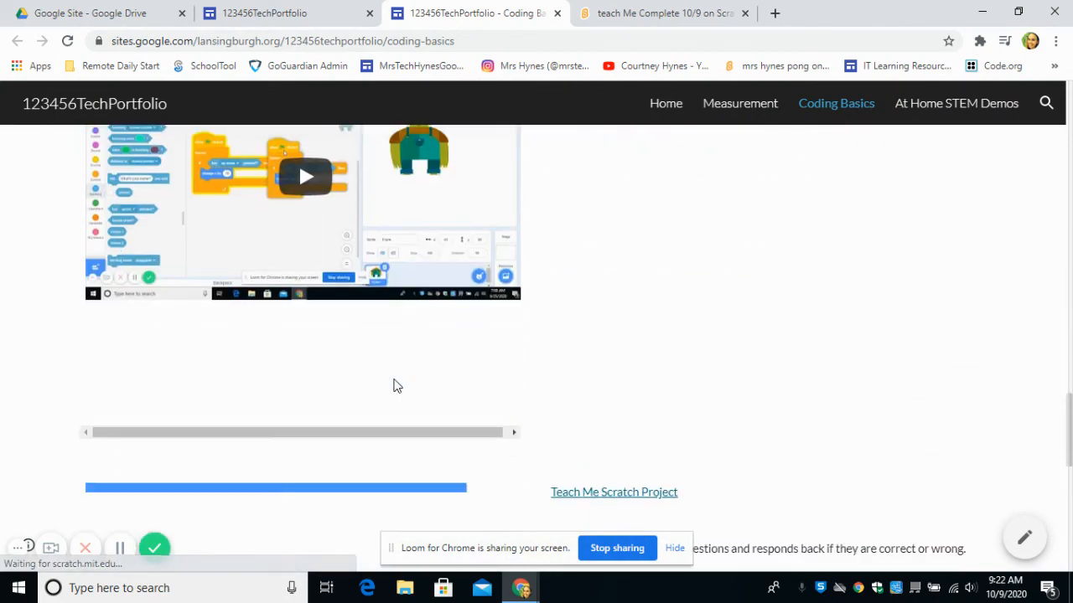
scroll(397, 385, "down", 1)
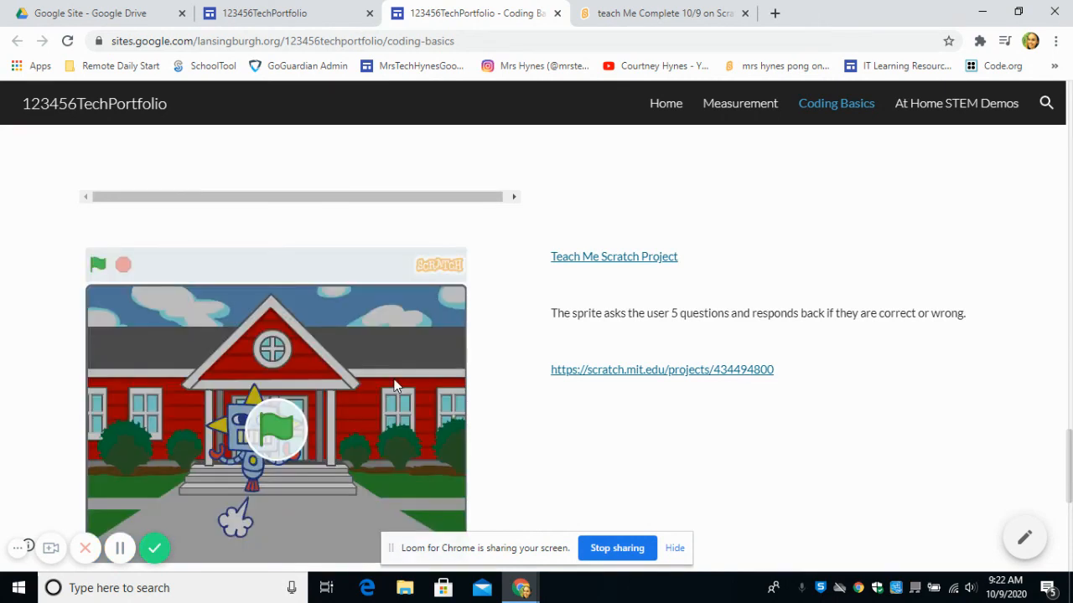
scroll(397, 385, "down", 3)
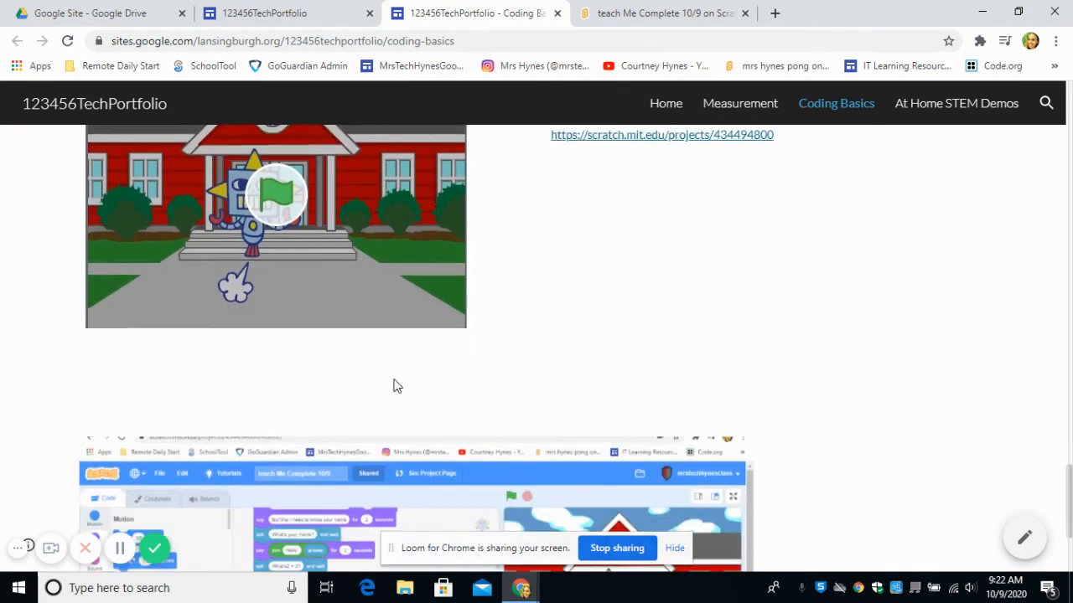
Step: Select the full web address of the published Coding Basics page
left_click(287, 42)
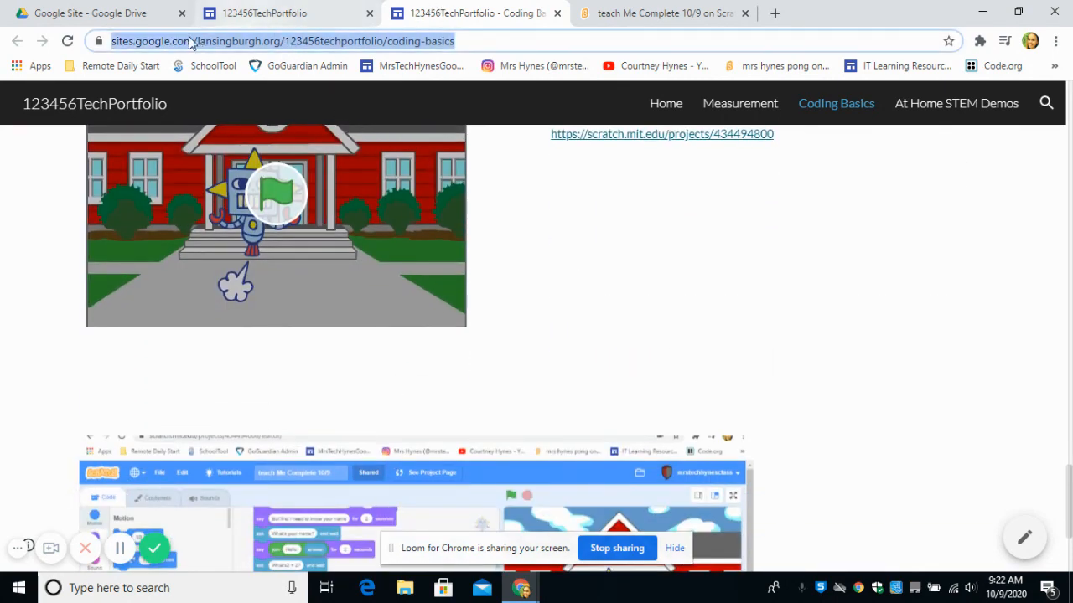